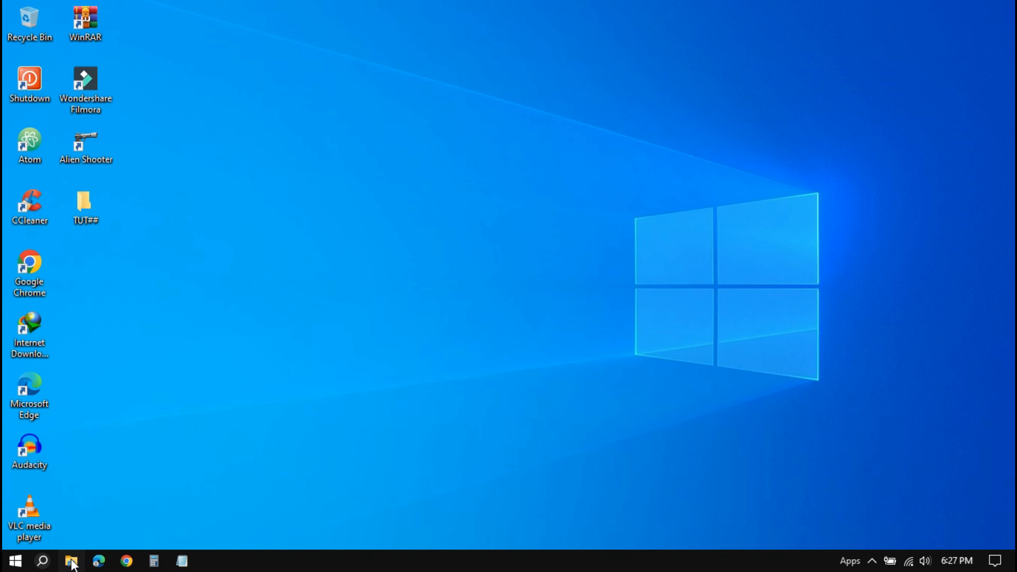
Step: Open This PC in File Explorer and dismiss the request to insert a disk
left_click(71, 561)
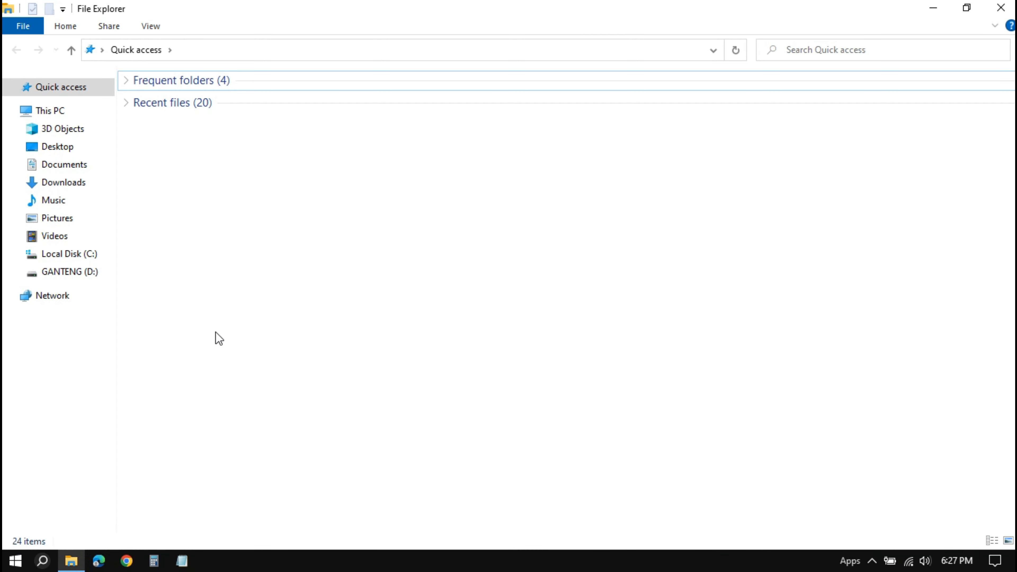
left_click(58, 111)
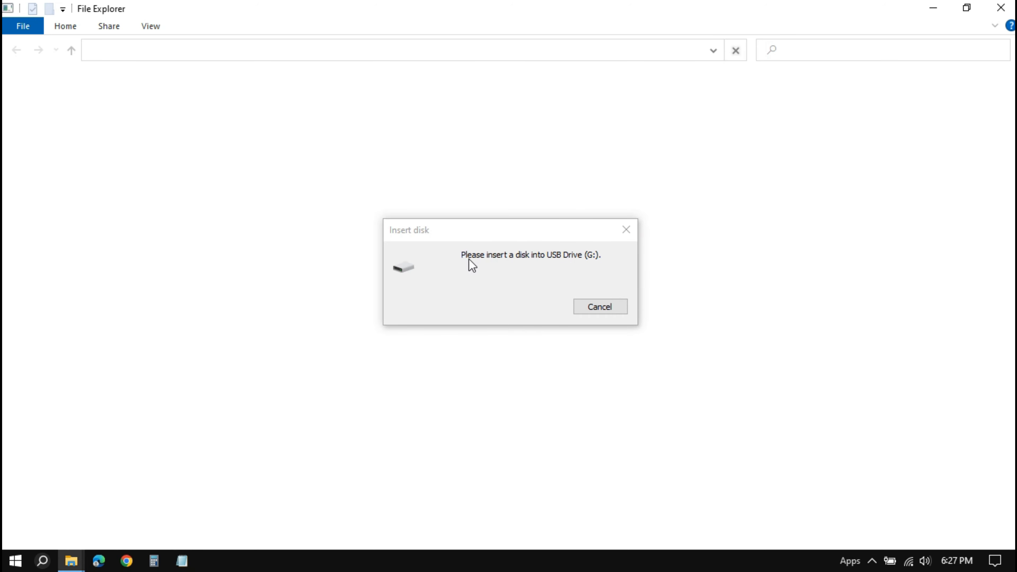
left_click(603, 309)
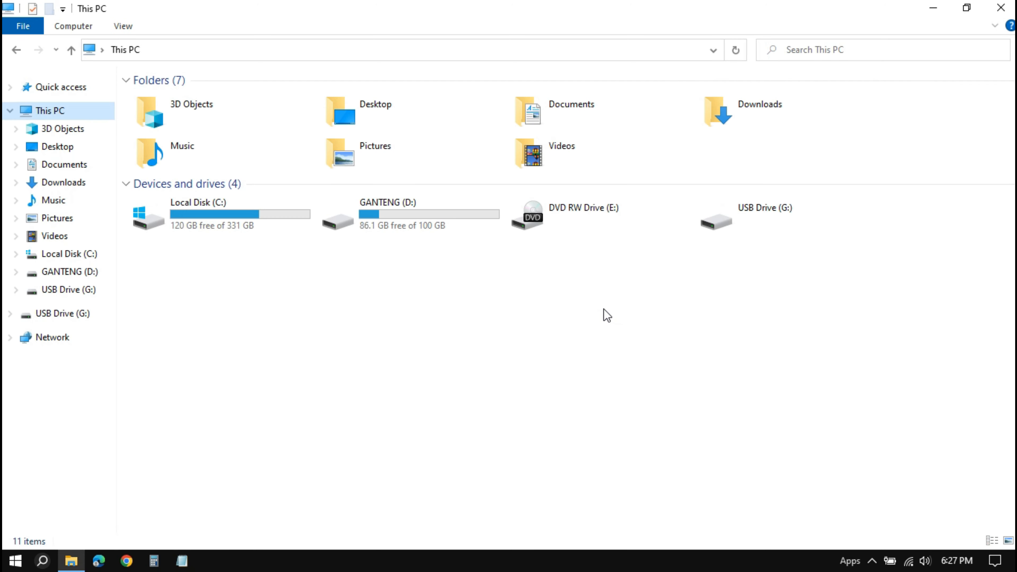
Step: Try twice to open USB Drive (G:) from This PC, cancelling the insert-disk request each time
left_click(753, 220)
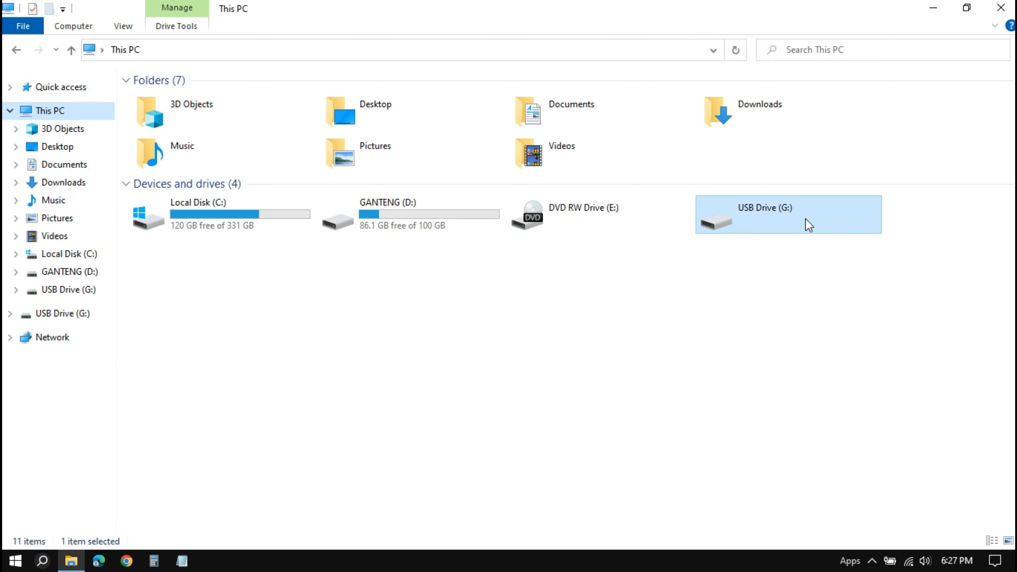
double_click(773, 221)
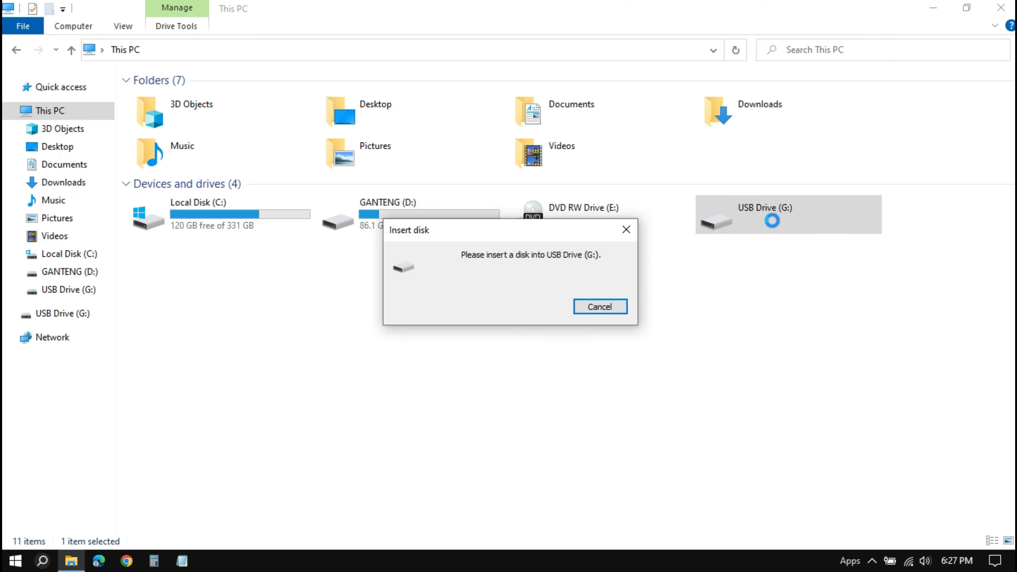
left_click(601, 307)
right_click(752, 225)
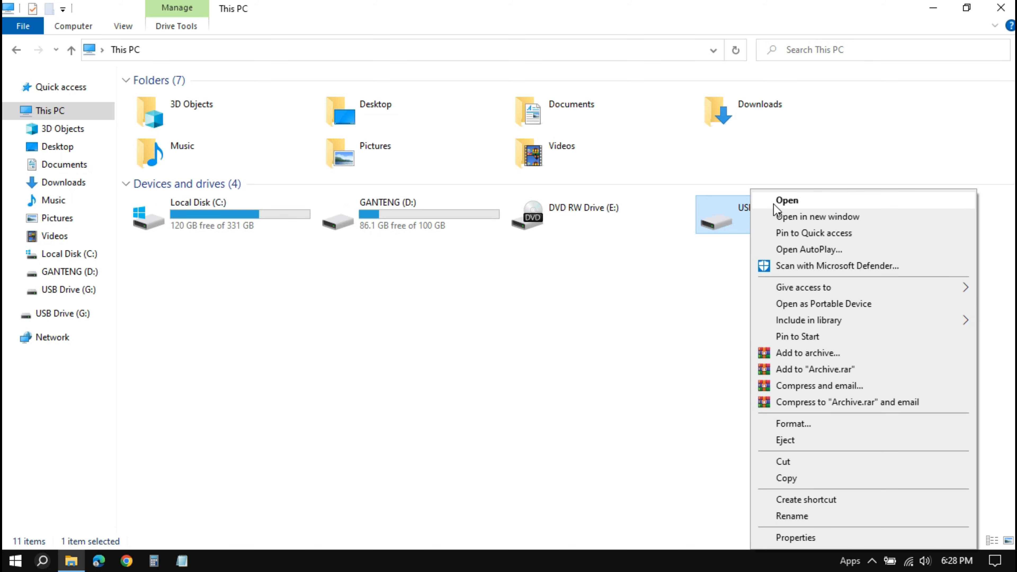
left_click(785, 201)
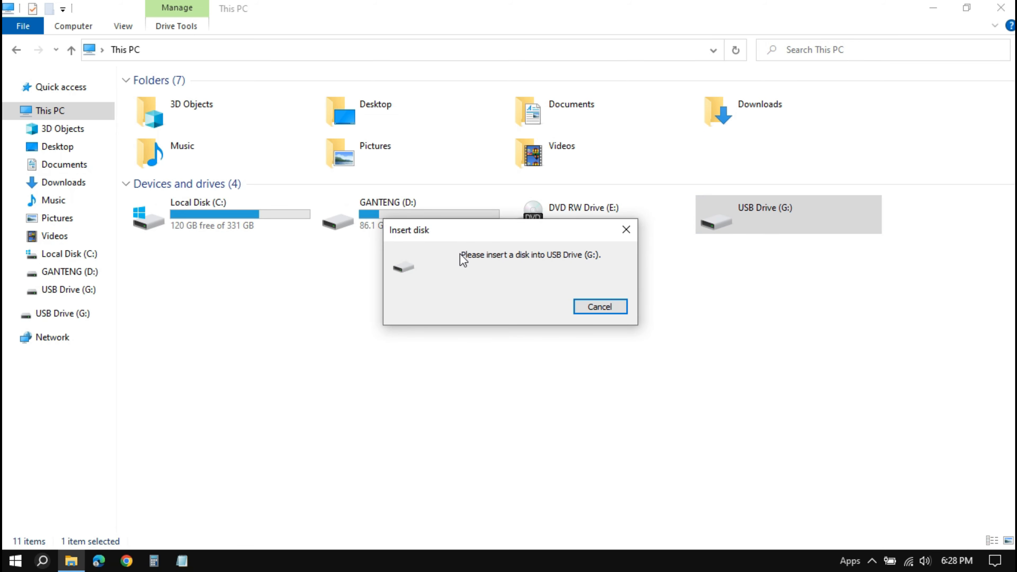
left_click(601, 307)
Step: Inspect the general properties of USB Drive (G:), including its file system and capacity, and close them
right_click(756, 229)
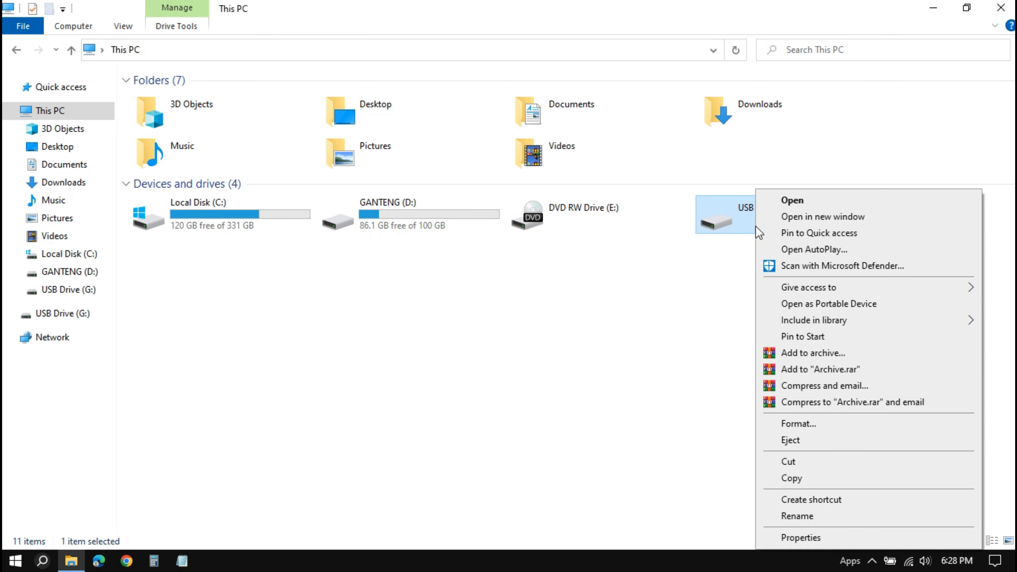
left_click(800, 538)
left_click_drag(848, 196, 491, 162)
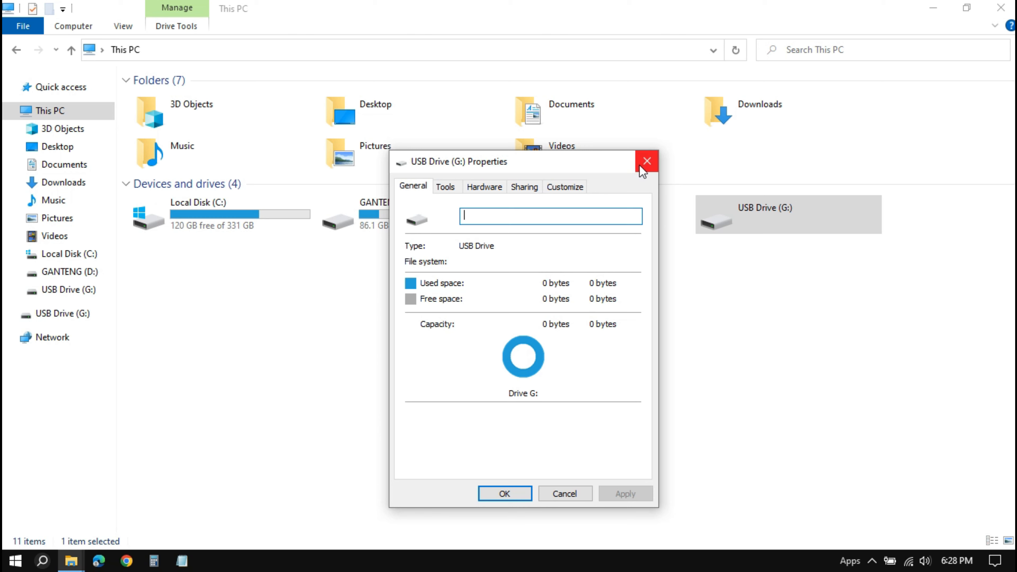
left_click(646, 162)
left_click_drag(755, 324, 766, 236)
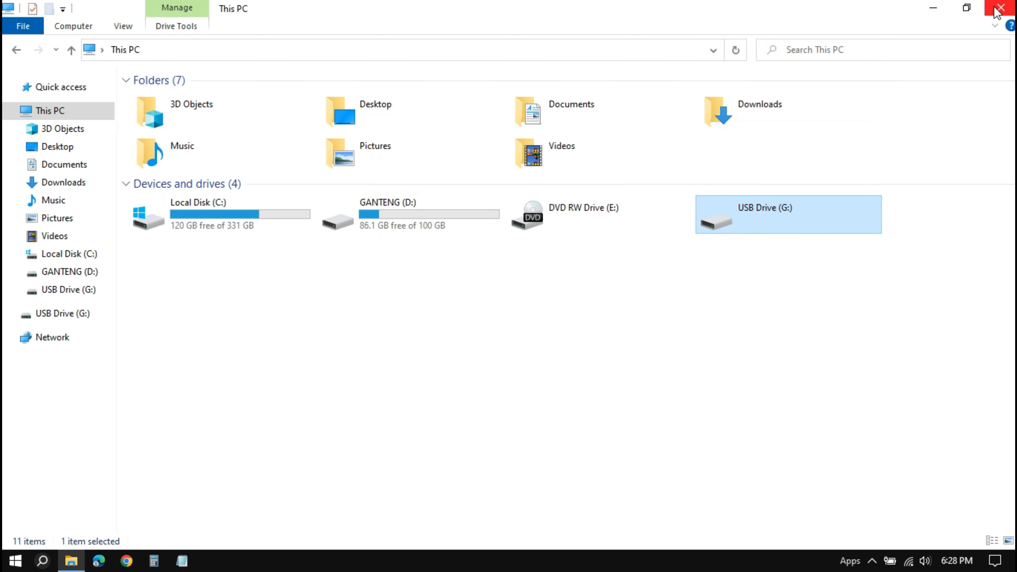
Step: Shrink the This PC window and open the "Create and format hard disk partitions" tool, maximized
left_click(967, 8)
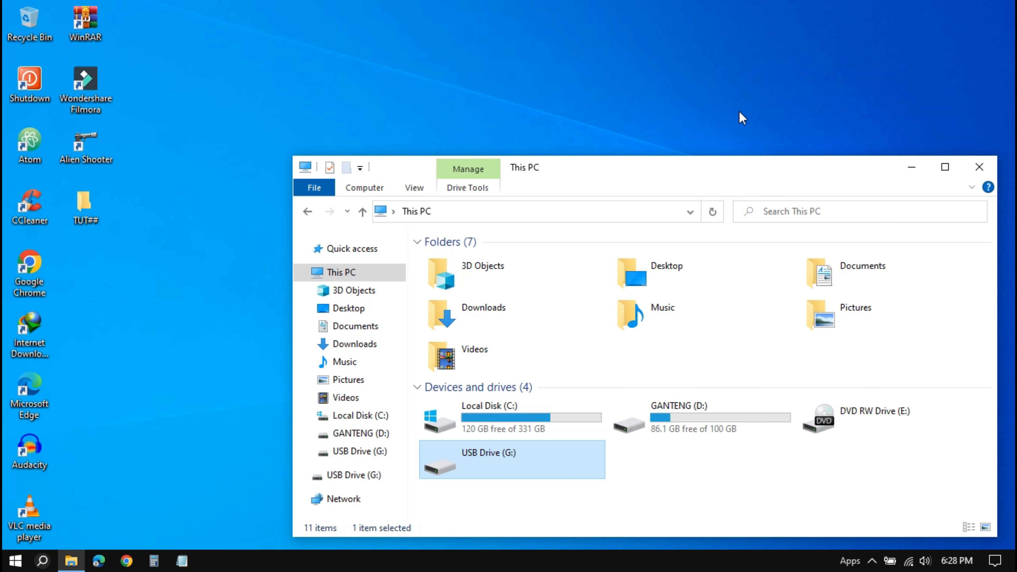
left_click_drag(697, 192, 641, 115)
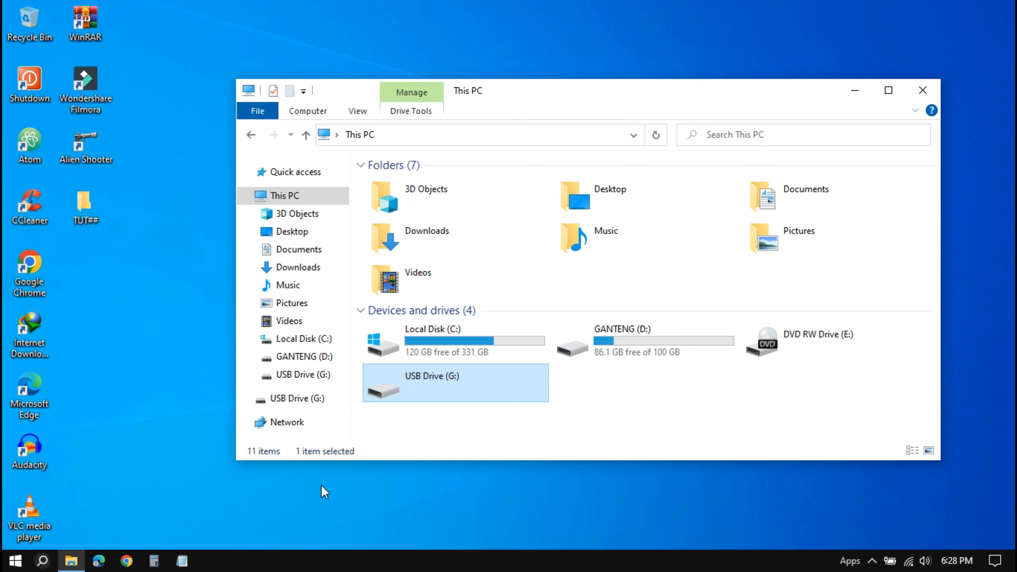
left_click(42, 561)
type("create")
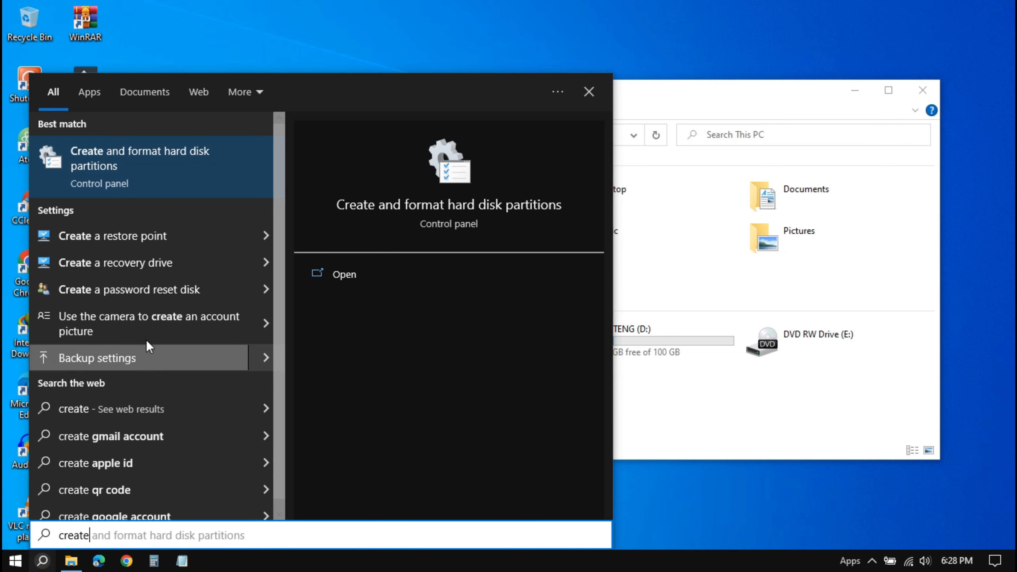
left_click(141, 167)
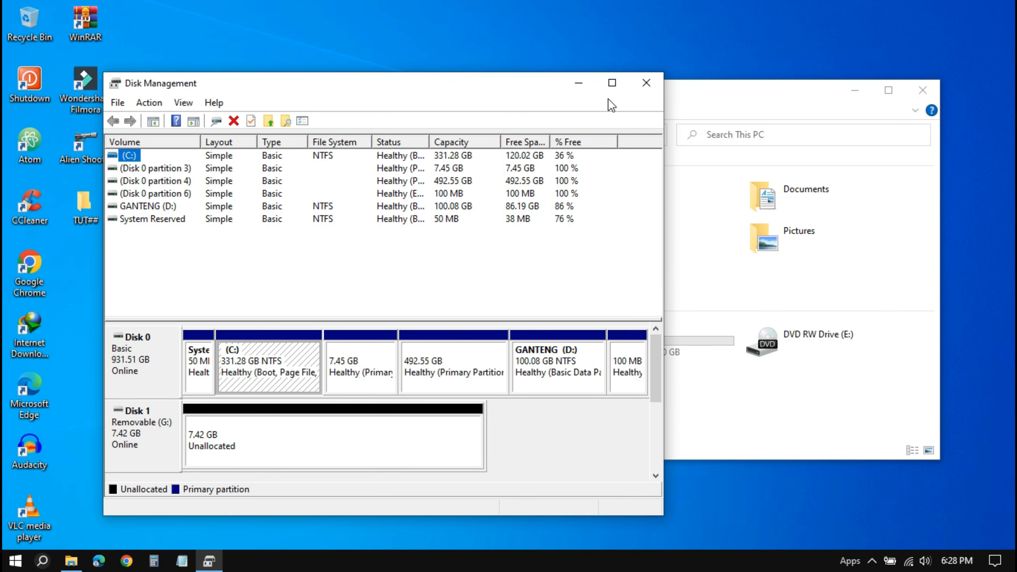
left_click(612, 84)
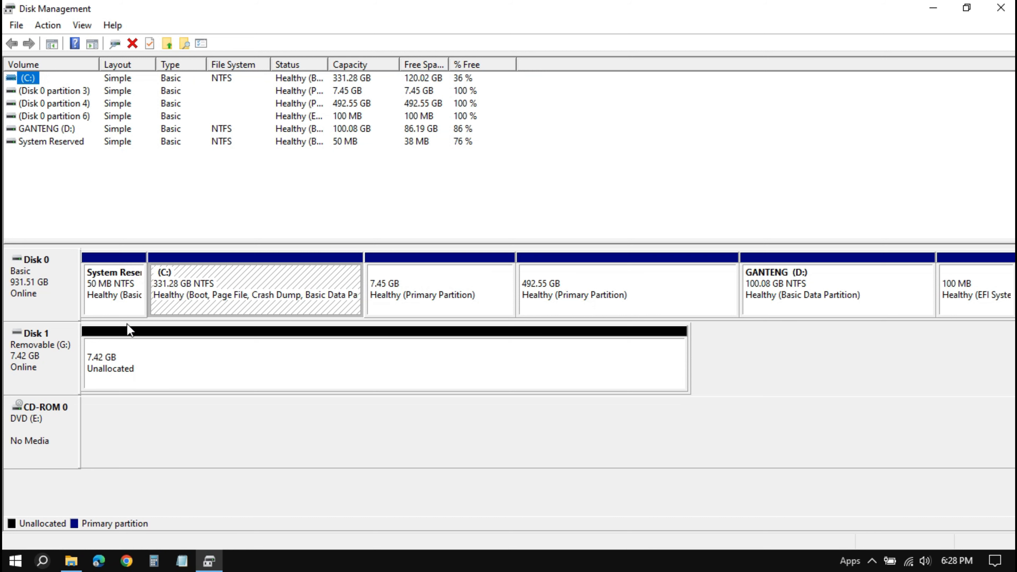
Step: Compare removable Disk 1 in Disk Management with USB Drive (G:) in File Explorer to identify the faulty drive
left_click(48, 352)
left_click(128, 364)
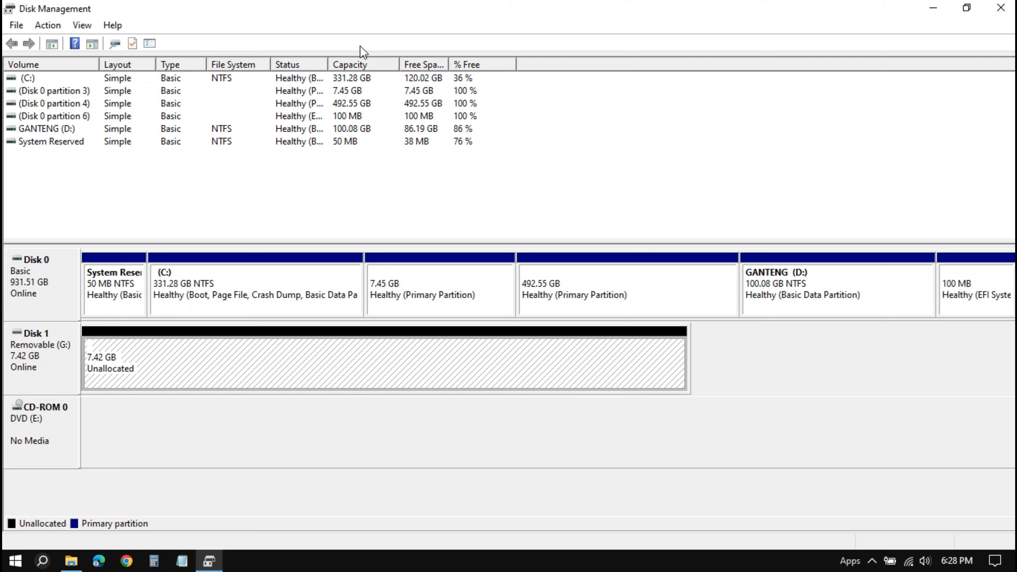
left_click(967, 8)
left_click_drag(504, 81, 484, 55)
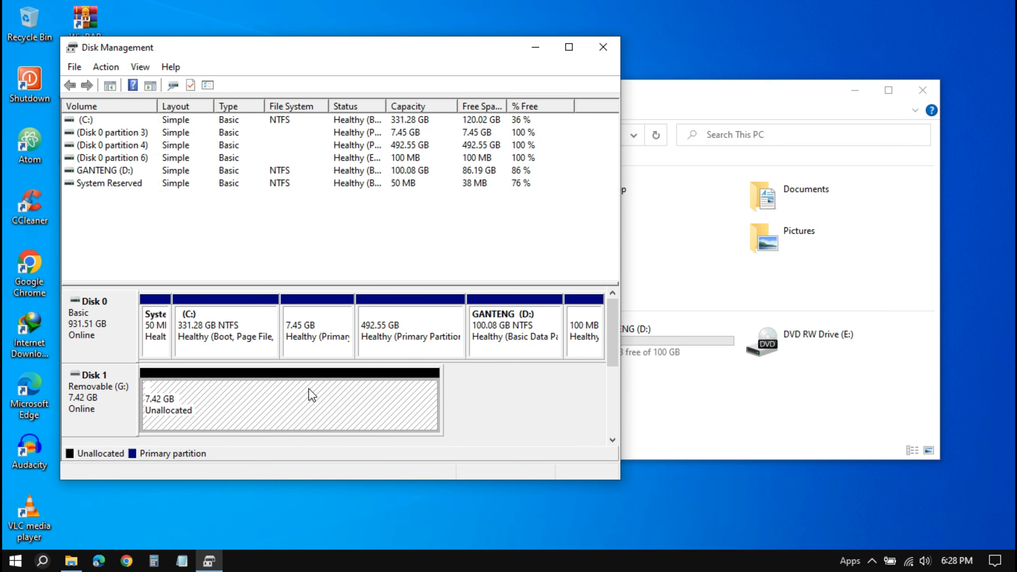
left_click(91, 388)
left_click(835, 387)
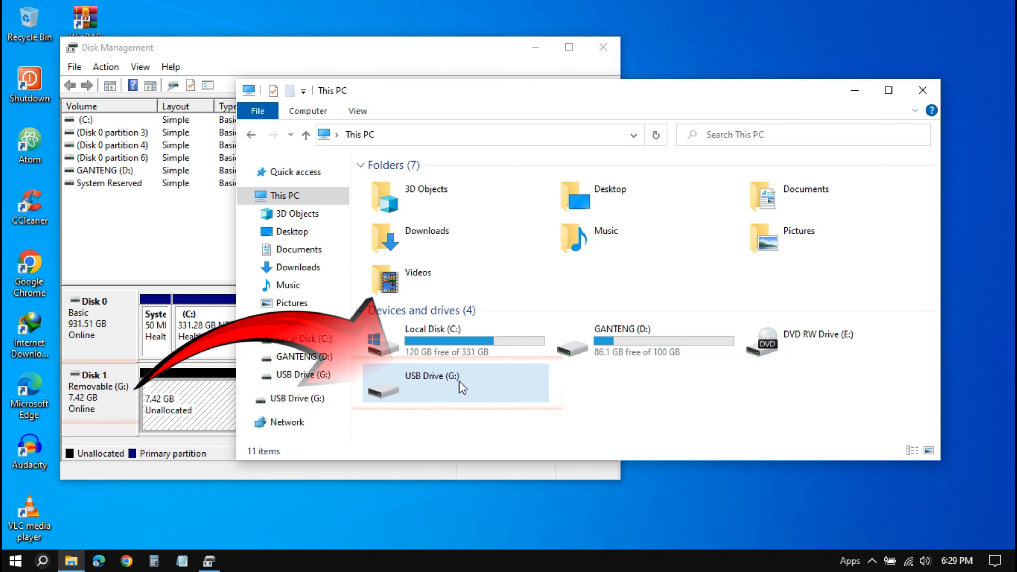
left_click(115, 397)
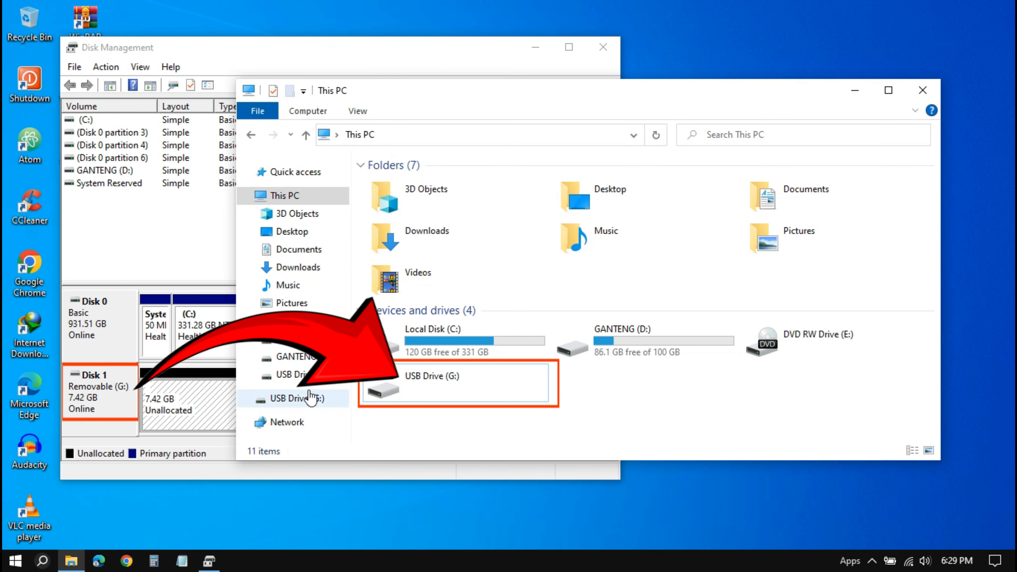
left_click(209, 408)
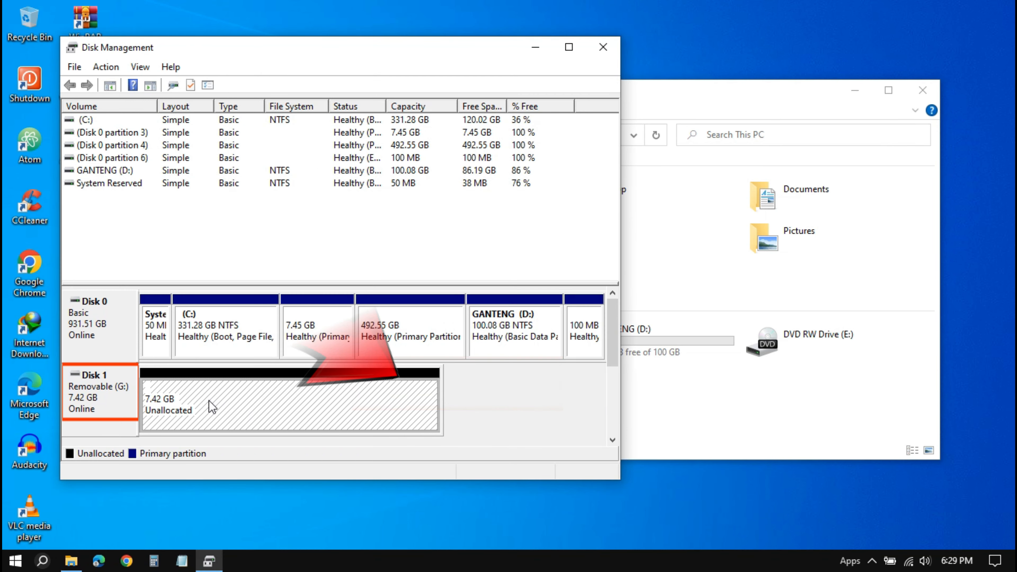
Step: Start a new simple volume on Disk 1's unallocated space, using 7598 MB and drive letter F
left_click(569, 47)
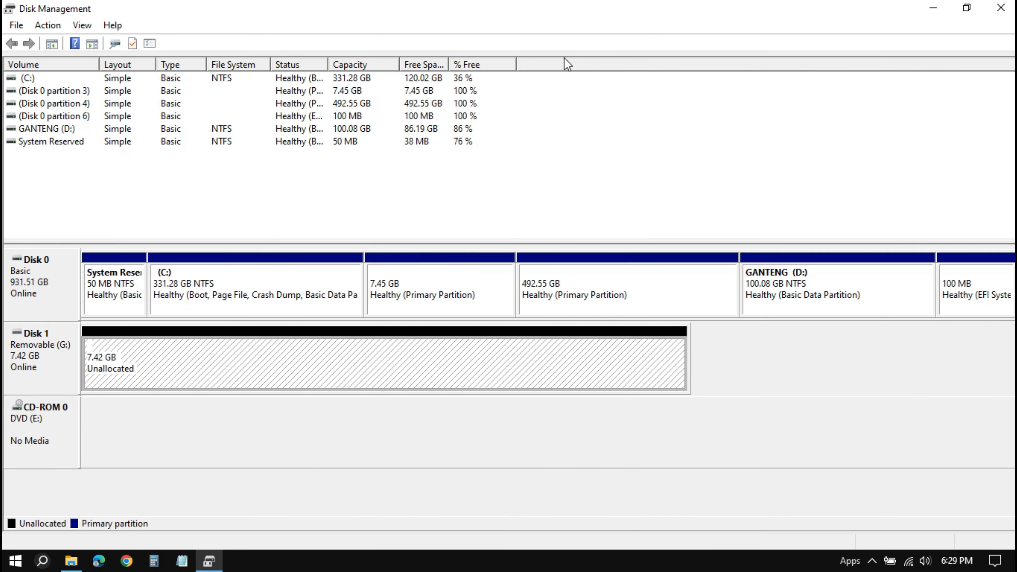
right_click(223, 361)
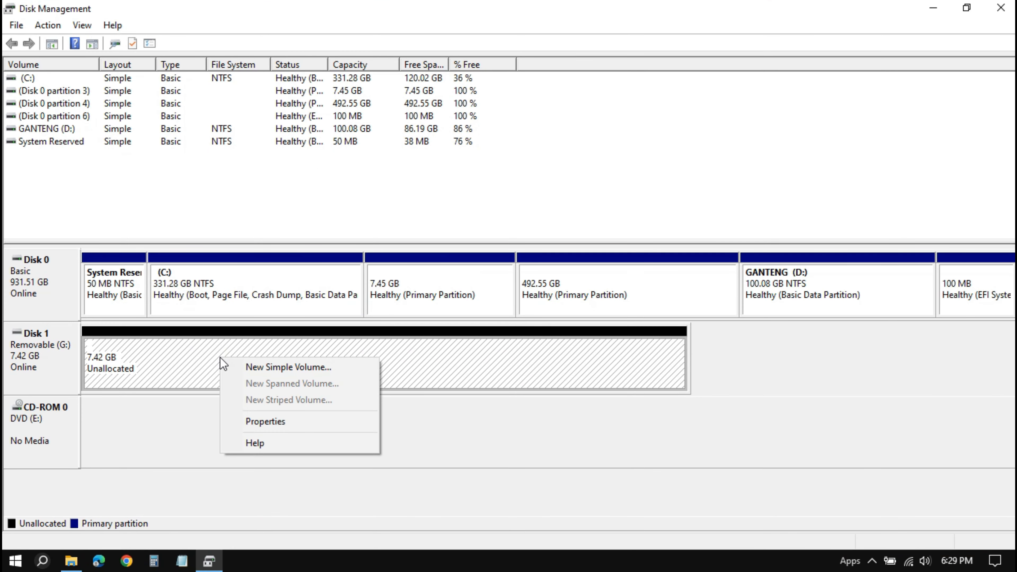
left_click(285, 368)
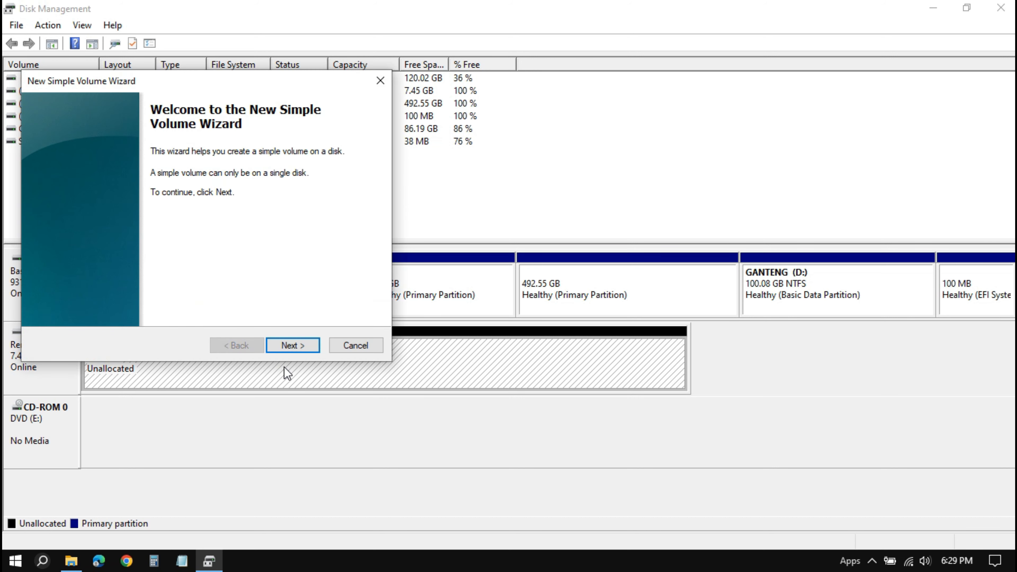
left_click_drag(211, 80, 401, 109)
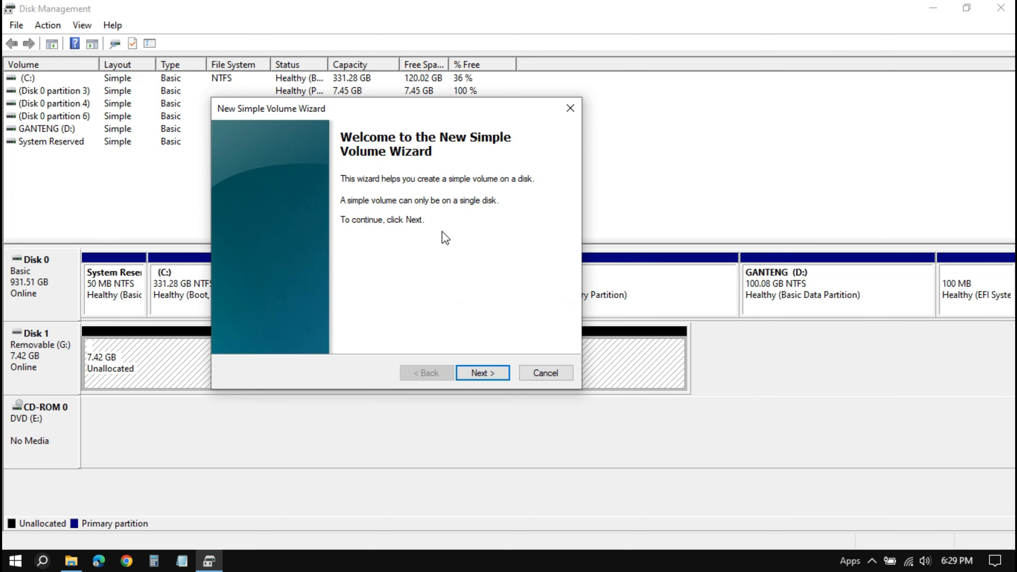
left_click(491, 376)
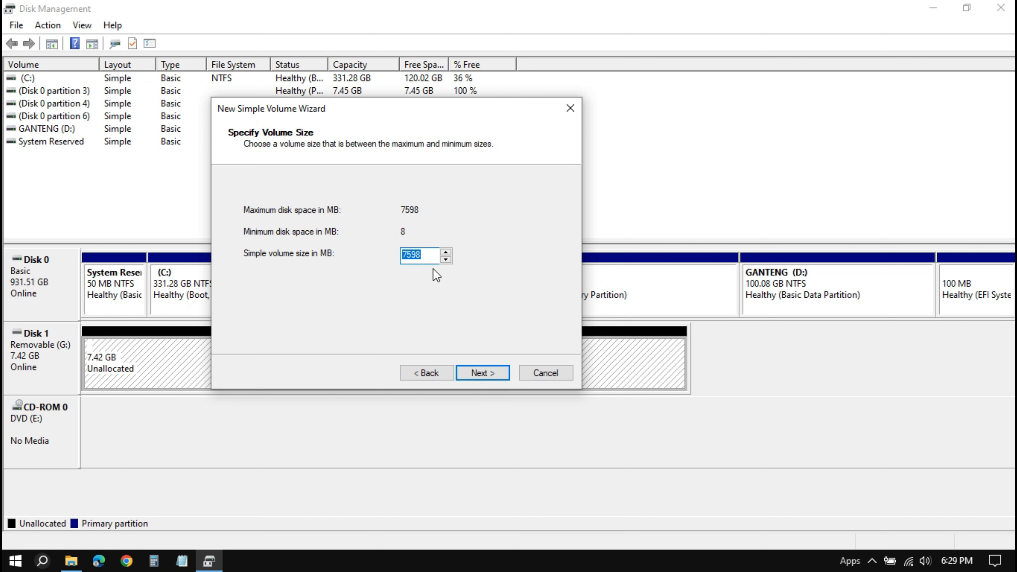
left_click(491, 372)
left_click(452, 213)
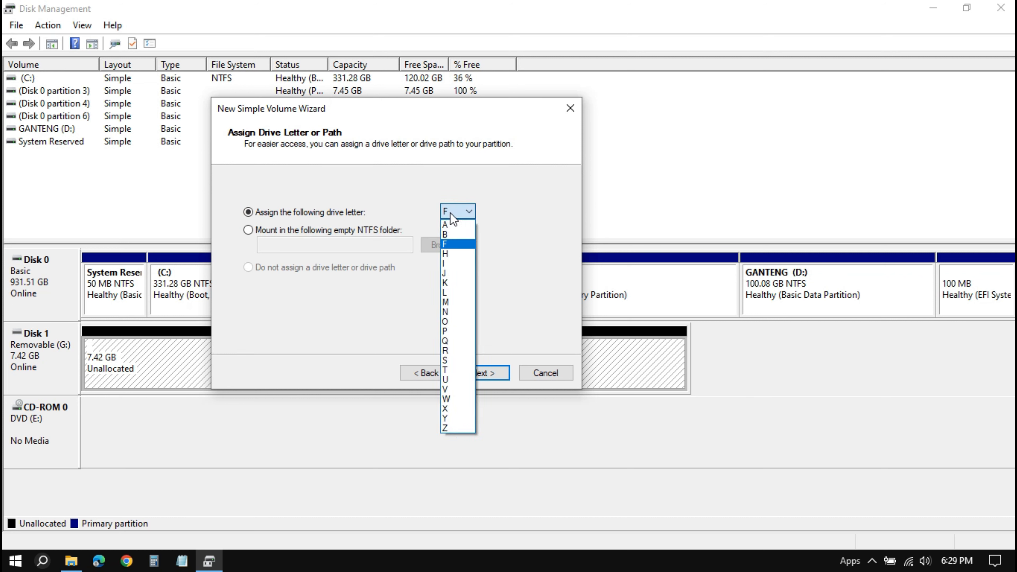
left_click(456, 211)
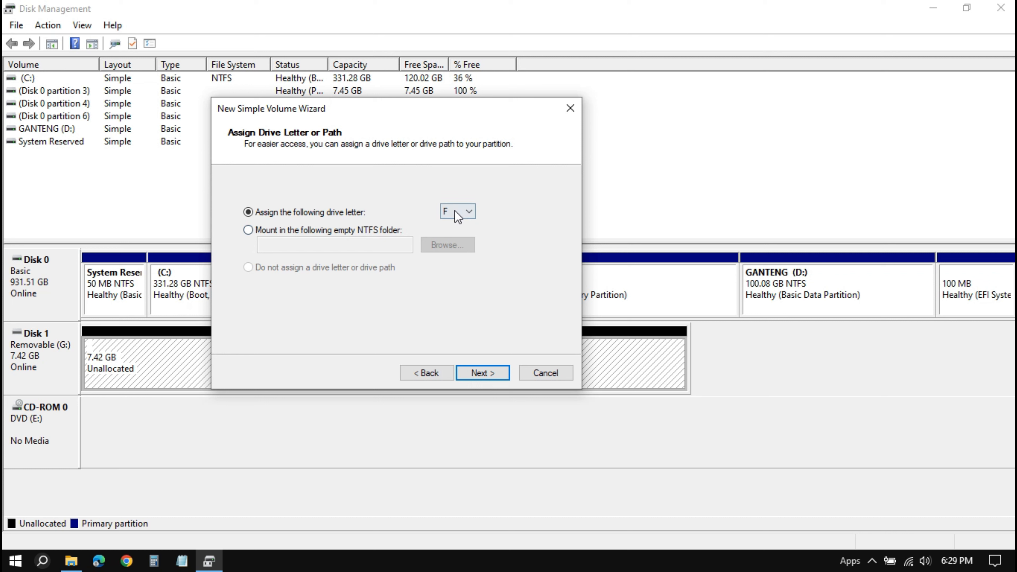
left_click(489, 371)
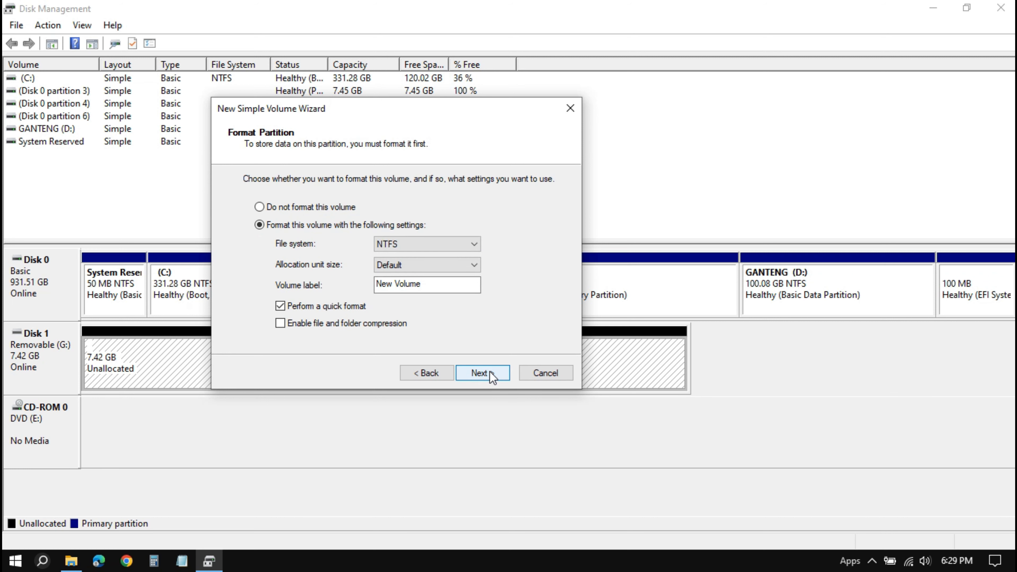
Step: Quick-format the new volume as NTFS with the default allocation unit size and label DATA, and finish the wizard
left_click(404, 244)
left_click(411, 242)
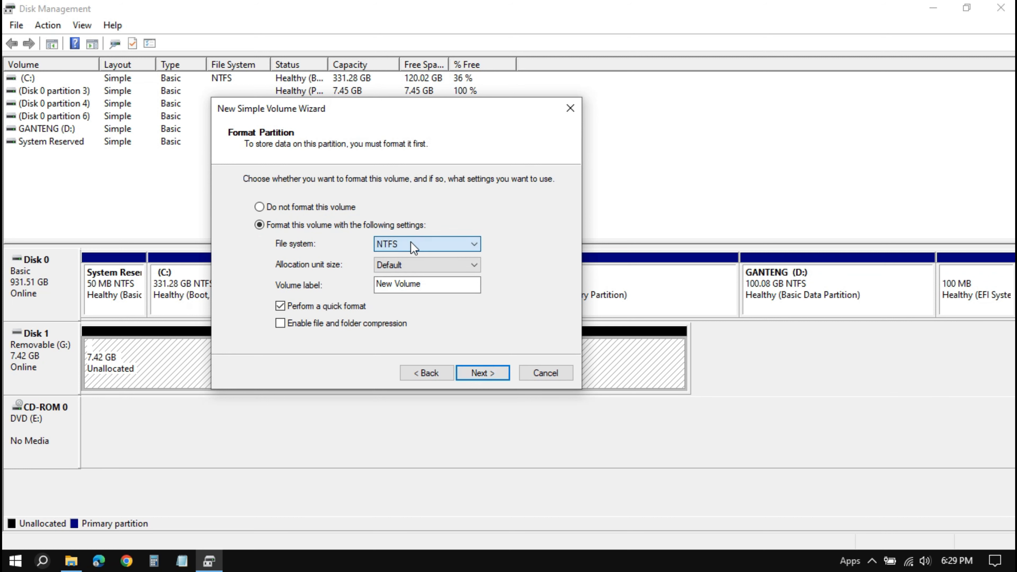
left_click(410, 243)
left_click(410, 267)
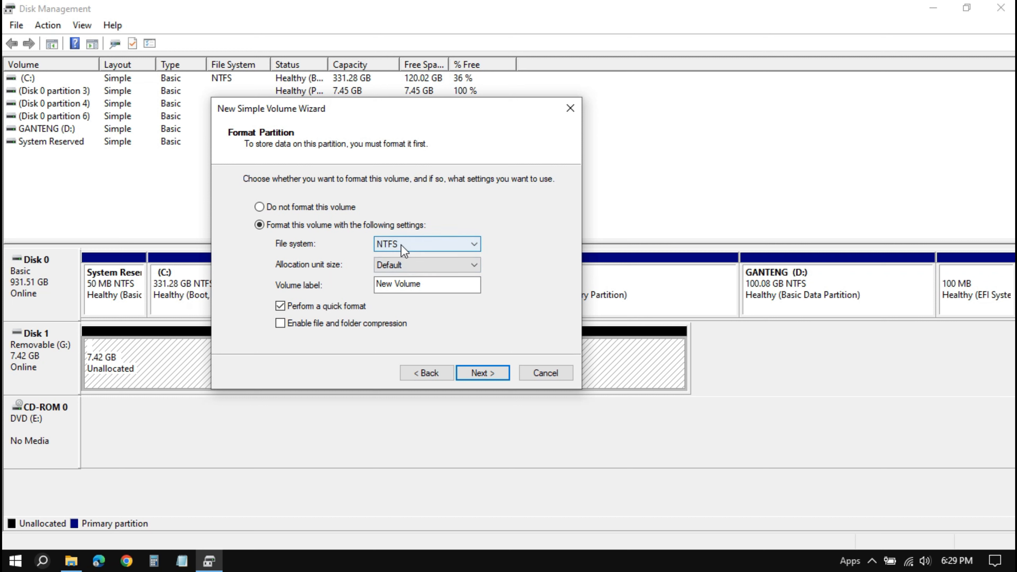
left_click_drag(434, 288, 365, 272)
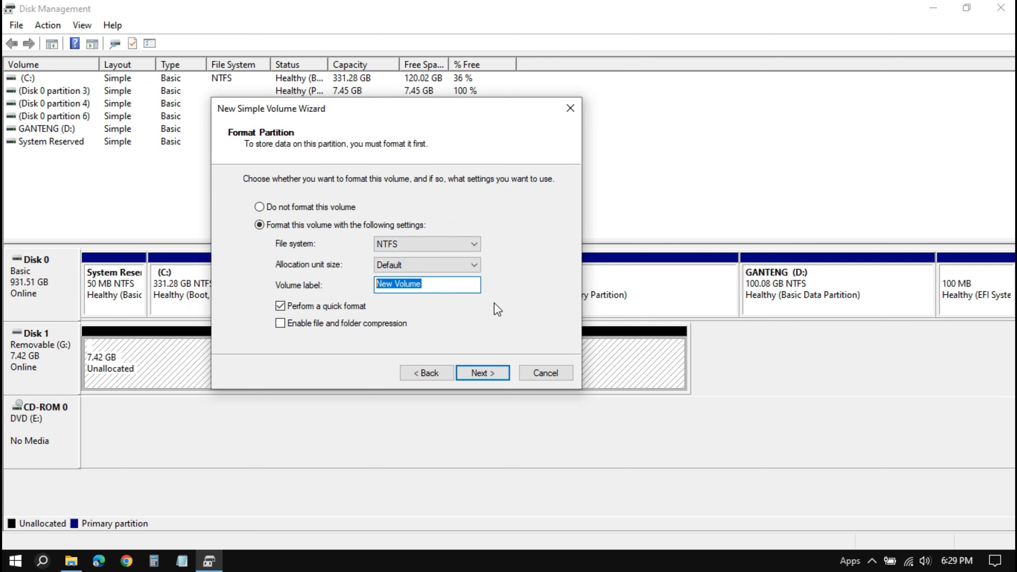
type("DATA")
left_click_drag(449, 286, 339, 287)
left_click(428, 287)
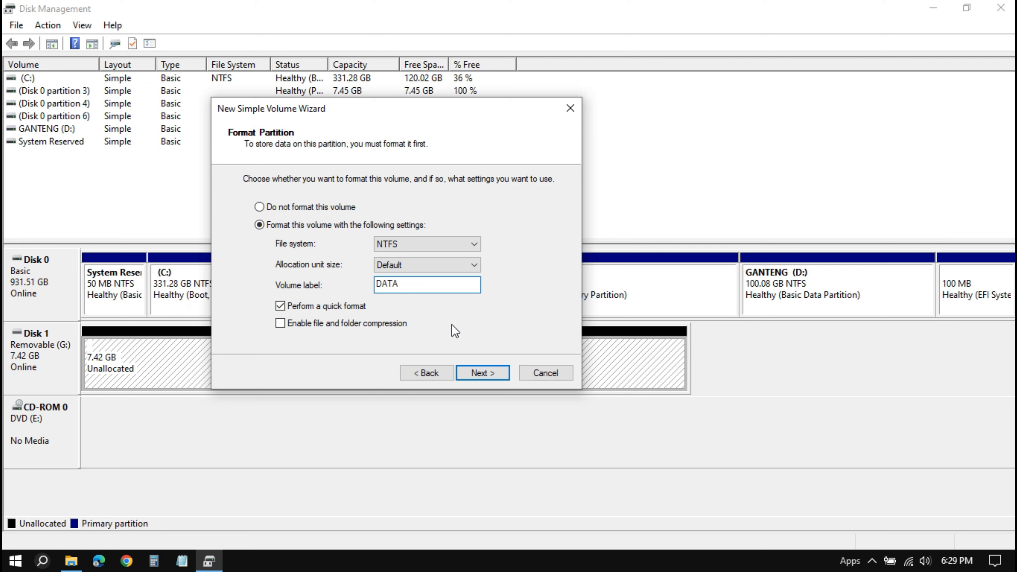
left_click(484, 373)
left_click(480, 368)
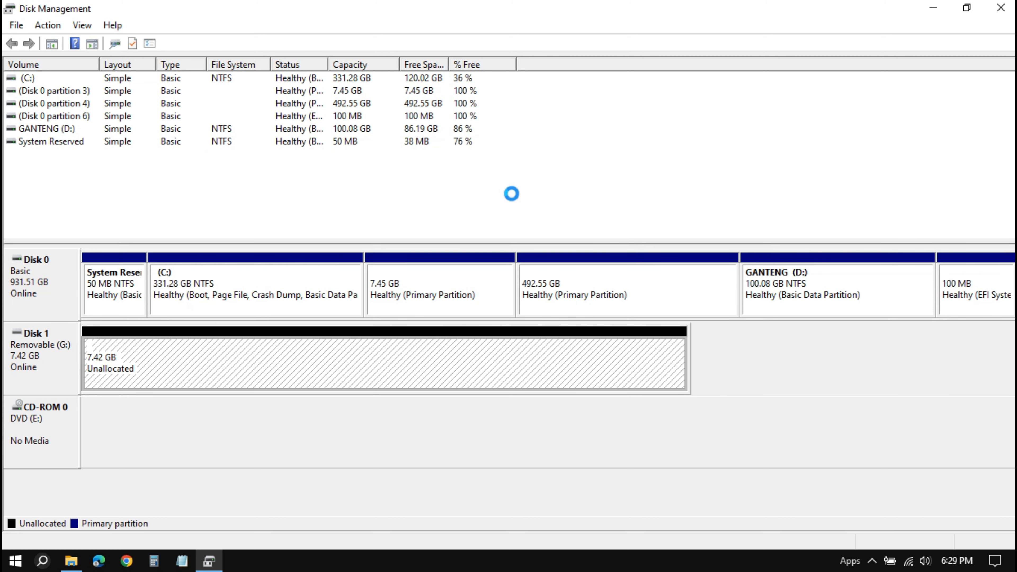
Step: Check the DATA (F:) drive under This PC in File Explorer and move that window aside
left_click(80, 567)
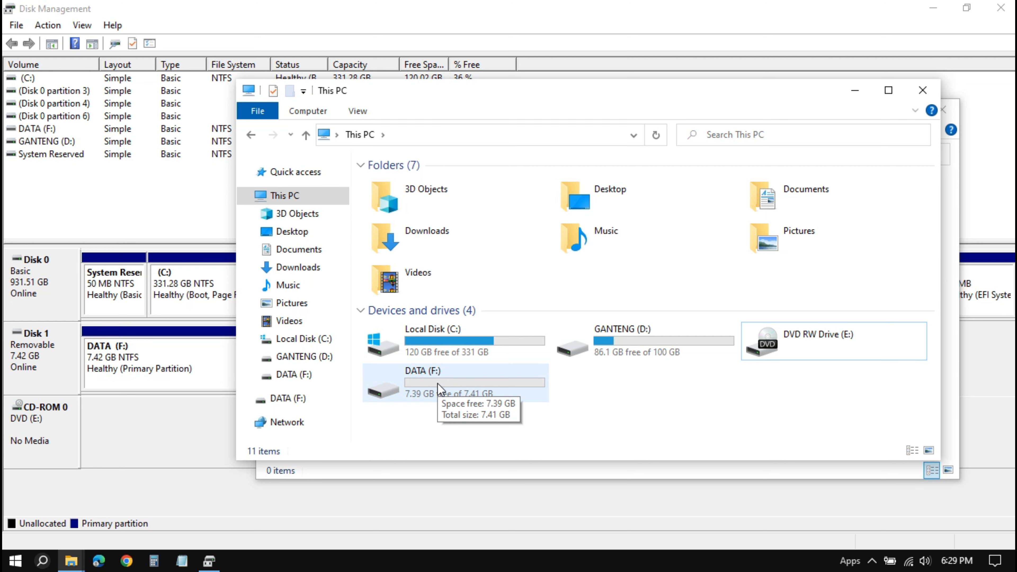
left_click_drag(512, 98, 613, 121)
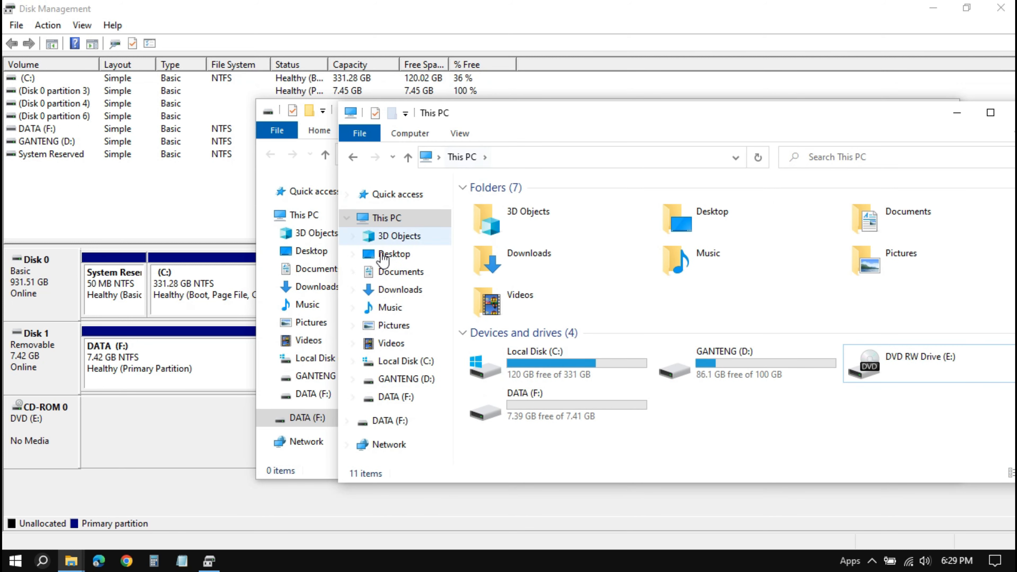
Step: Close the separate DATA (F:) window and compare the DATA (F:) drive under This PC with Disk 1's volume in Disk Management
left_click(314, 467)
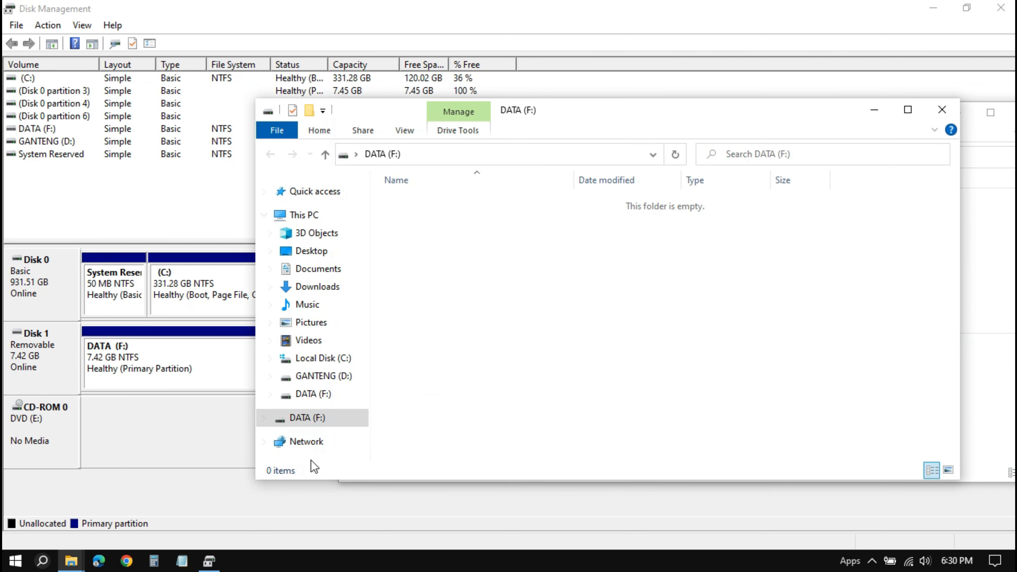
left_click(942, 110)
left_click(583, 405)
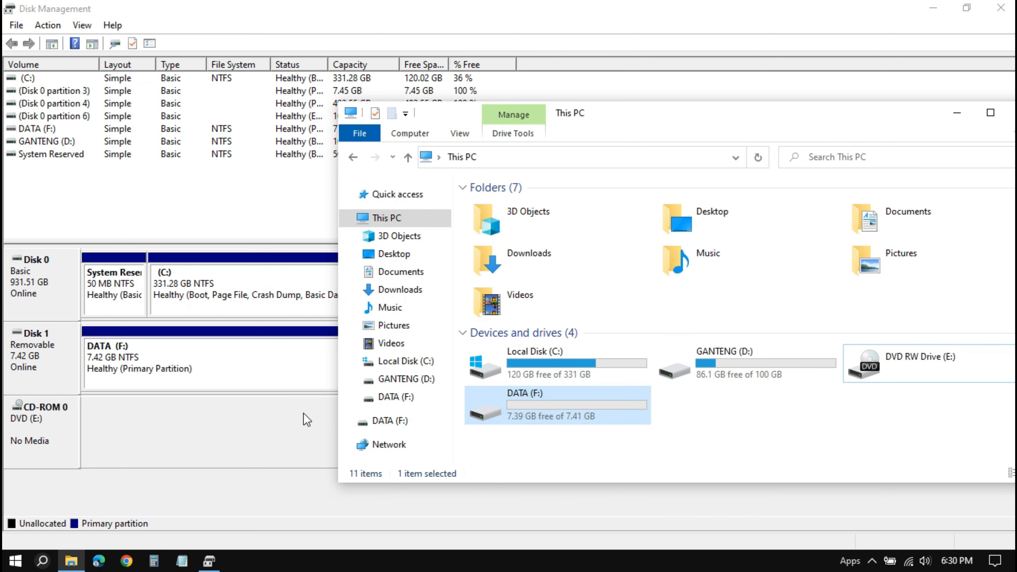
left_click(110, 362)
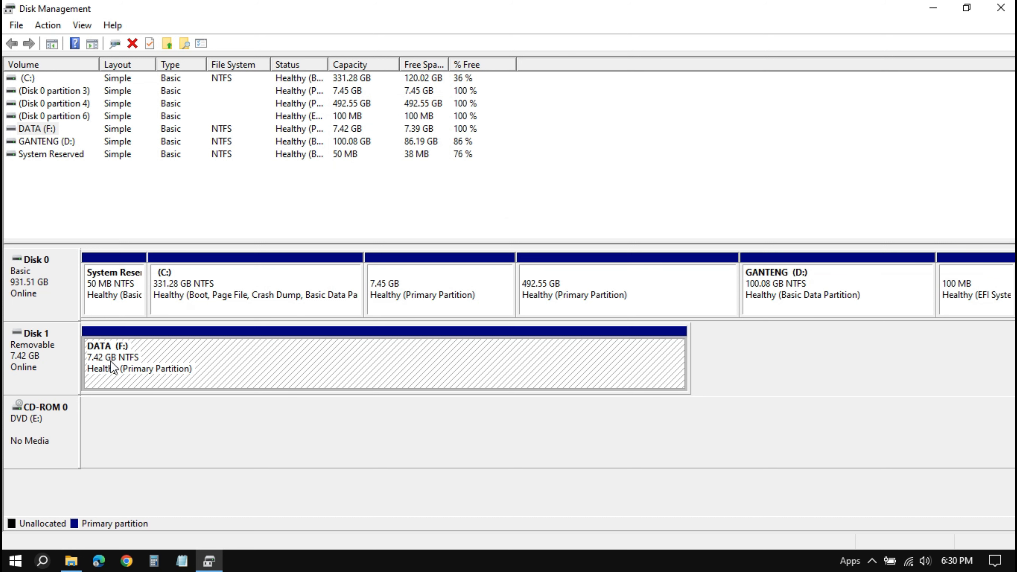
key("alt+Tab")
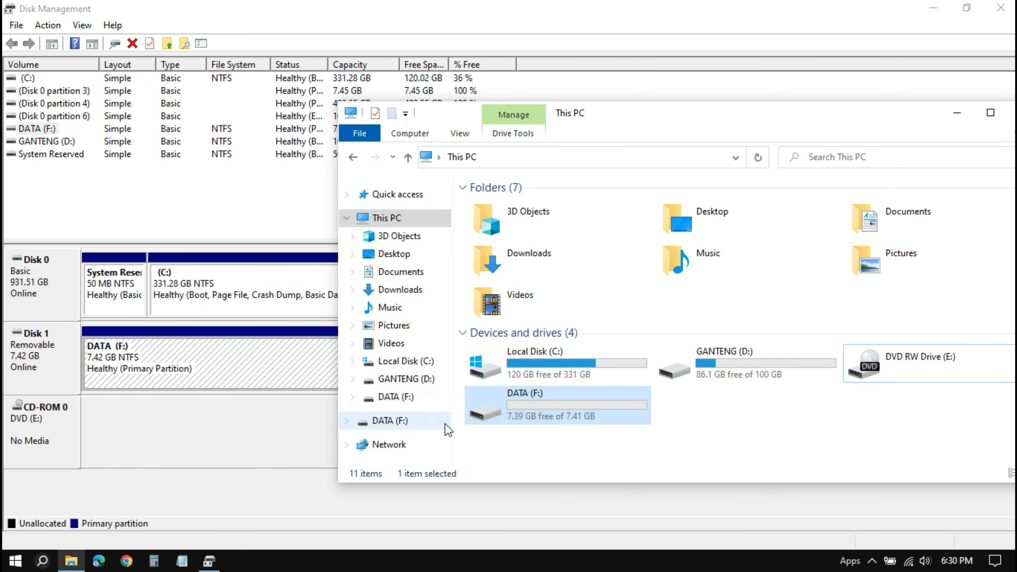
left_click(573, 453)
left_click(588, 421)
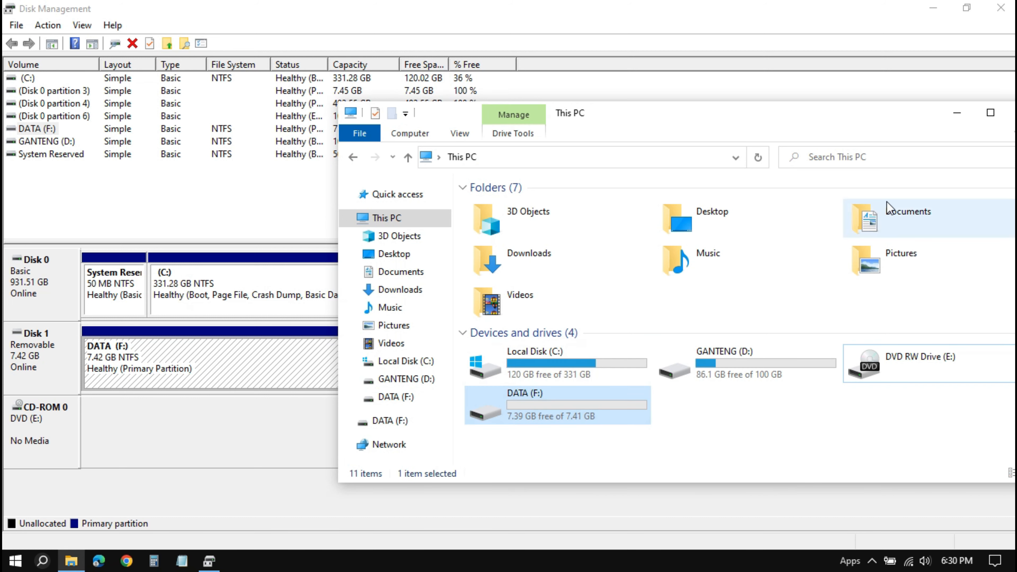
Step: Minimize Disk Management, maximize the This PC window, and select the DATA (F:) drive
left_click(934, 9)
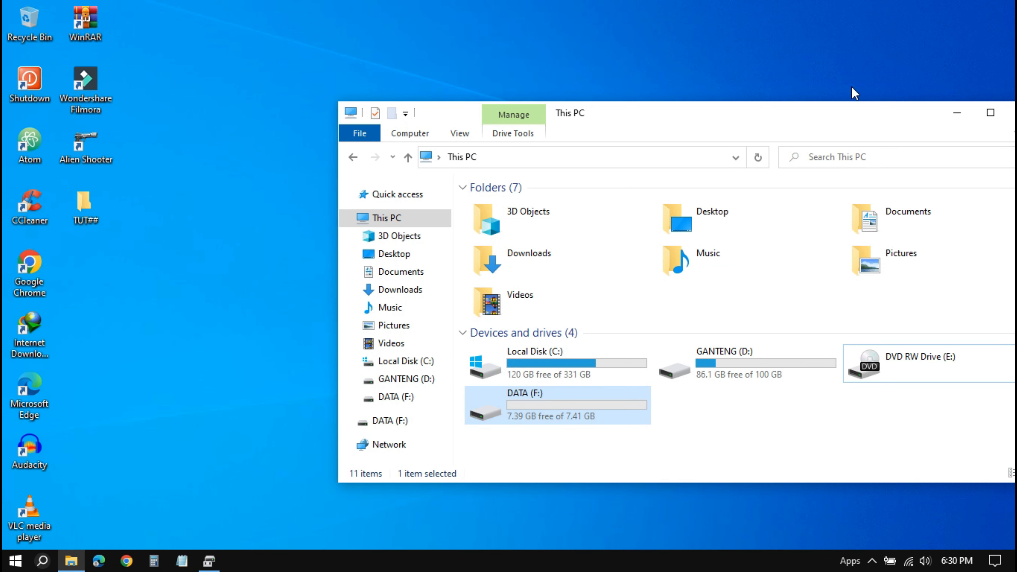
left_click_drag(815, 116, 648, 85)
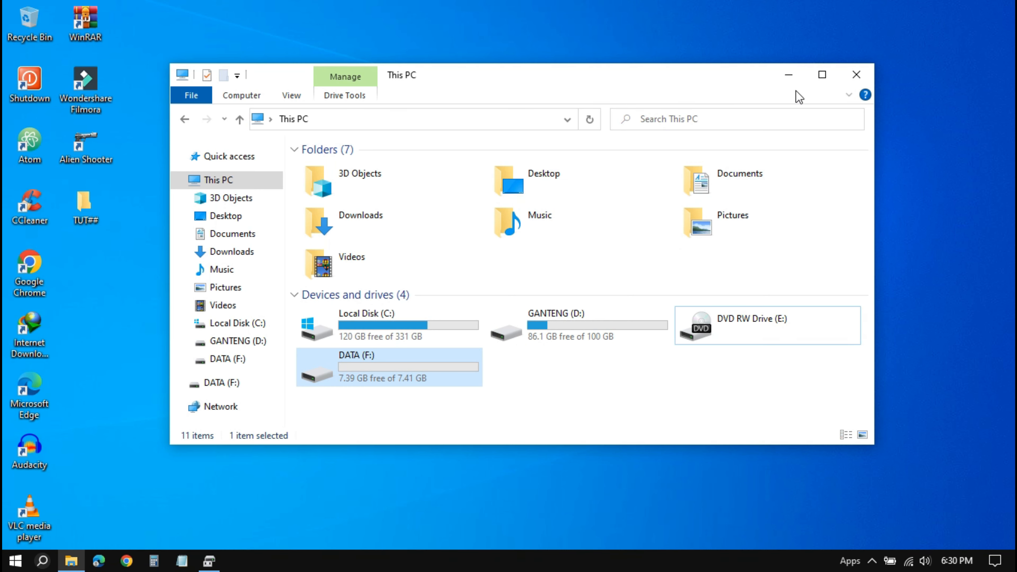
left_click(818, 80)
left_click(735, 325)
left_click_drag(757, 300, 755, 216)
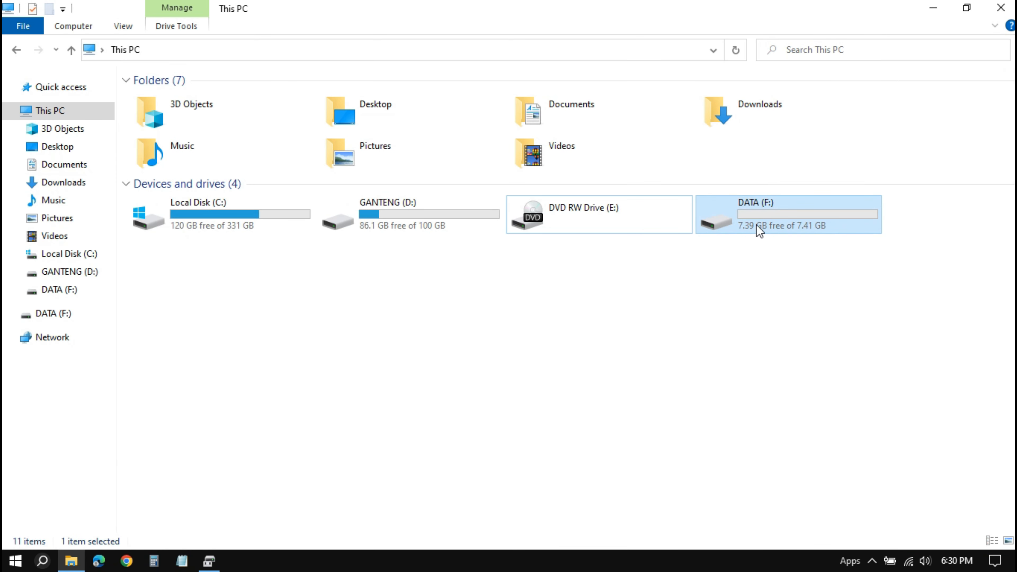
Step: Review the type, file system and capacity in the DATA (F:) drive's properties, and close them without changes
right_click(779, 220)
left_click(815, 533)
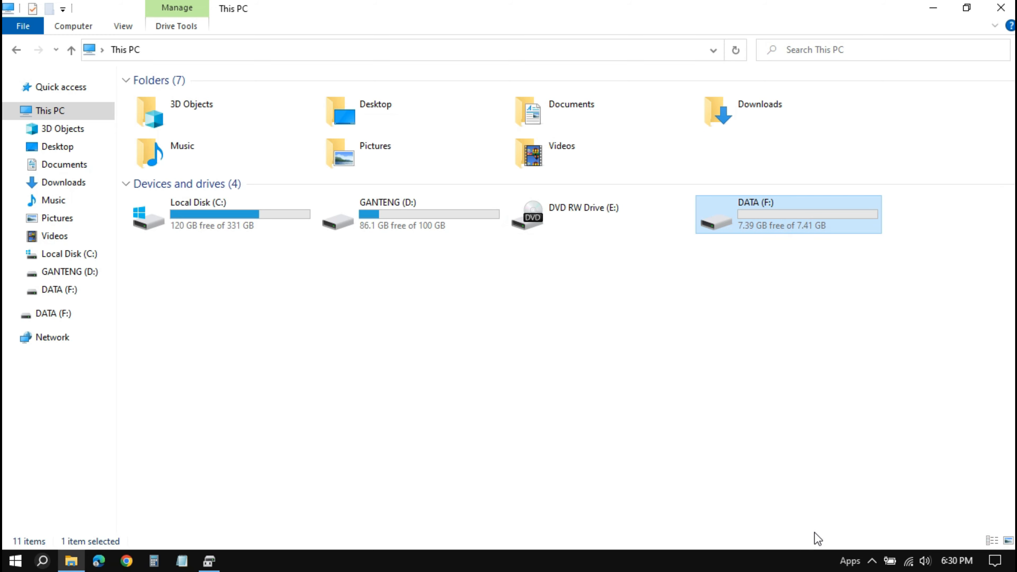
left_click_drag(849, 184, 534, 163)
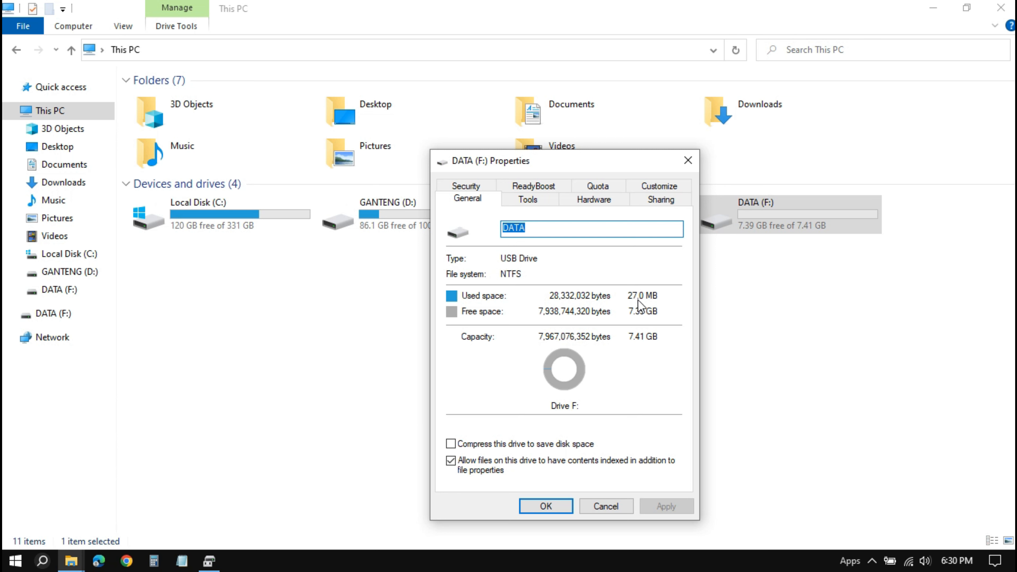
left_click(600, 508)
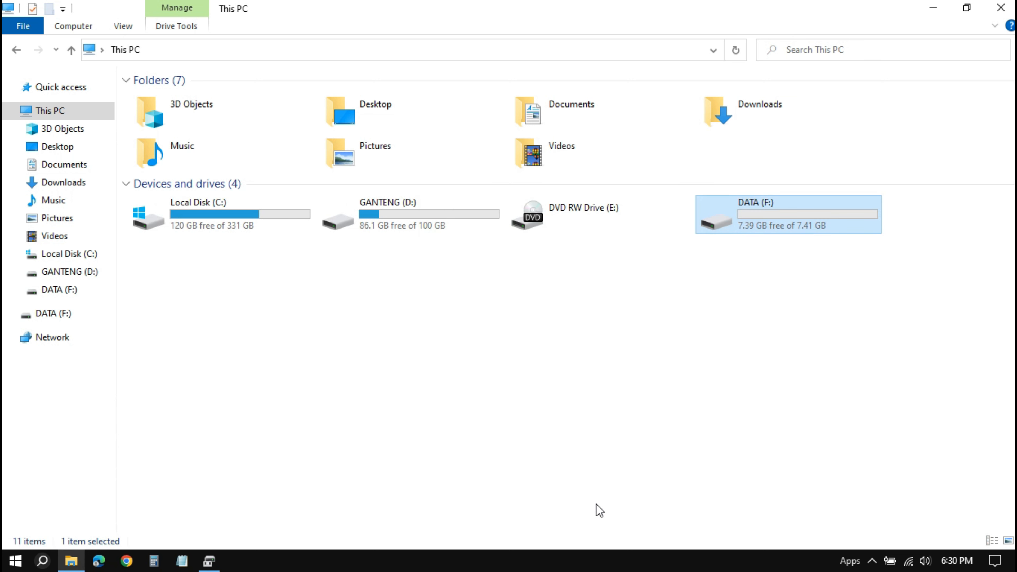
Step: Open the DATA (F:) drive from This PC to check its contents, and close File Explorer
double_click(774, 228)
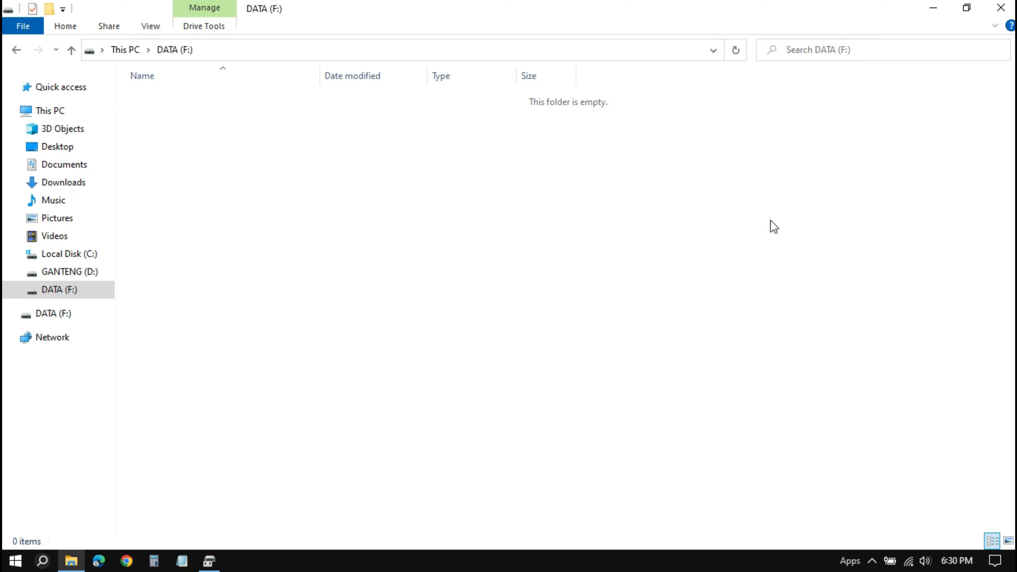
left_click(126, 50)
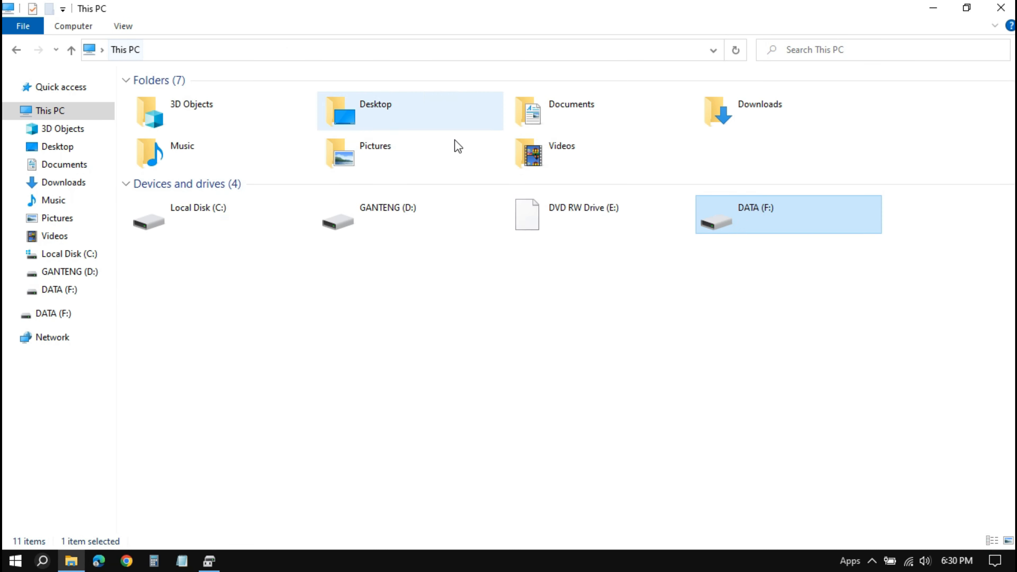
right_click(770, 228)
left_click(791, 200)
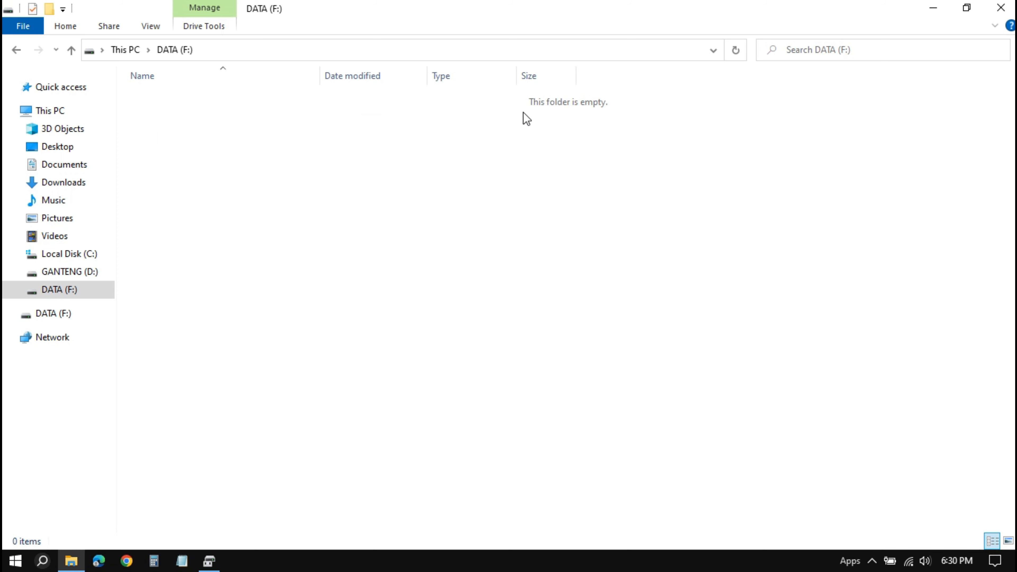
left_click_drag(520, 92, 654, 132)
left_click(1001, 7)
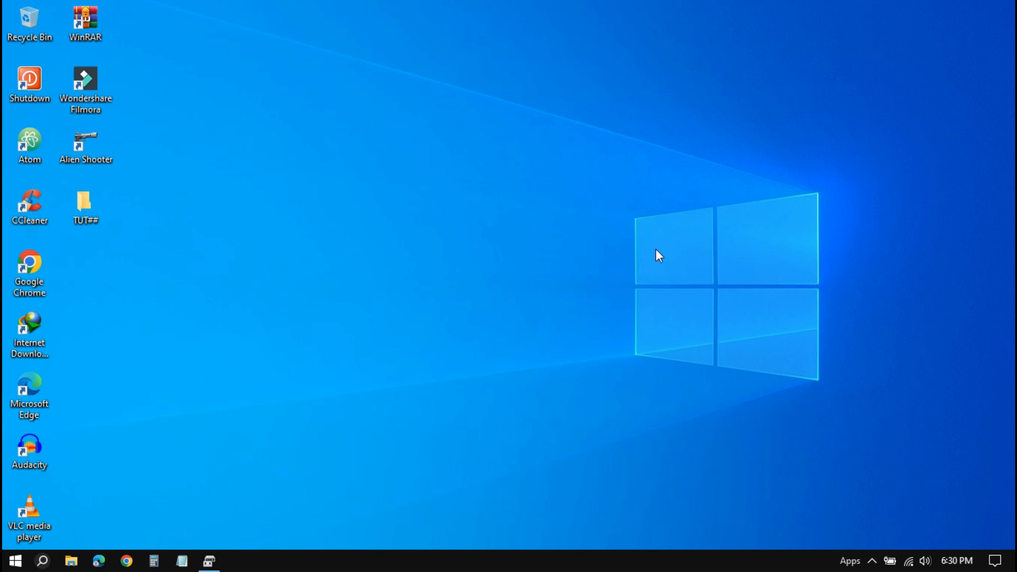
Step: Close Disk Management, safely eject the DATA (F:) mass storage device, and dismiss the notification
left_click(209, 560)
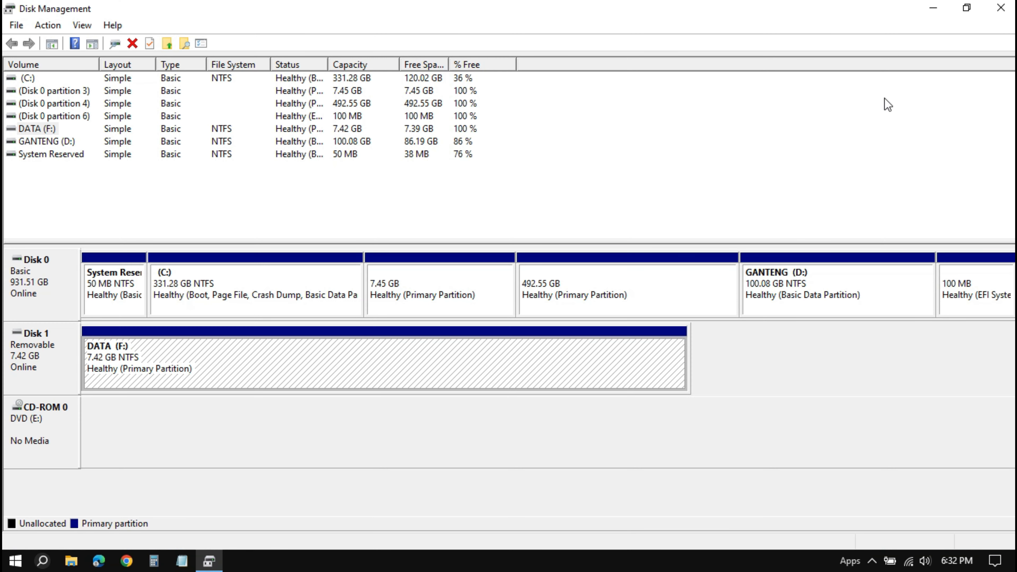
left_click(1001, 7)
left_click_drag(396, 249, 478, 313)
left_click(869, 559)
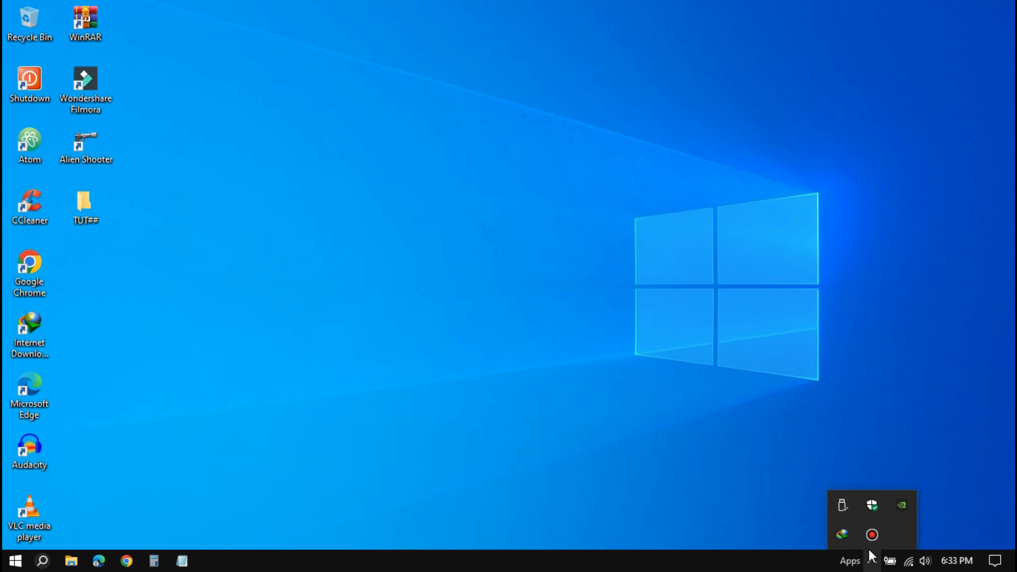
left_click(844, 506)
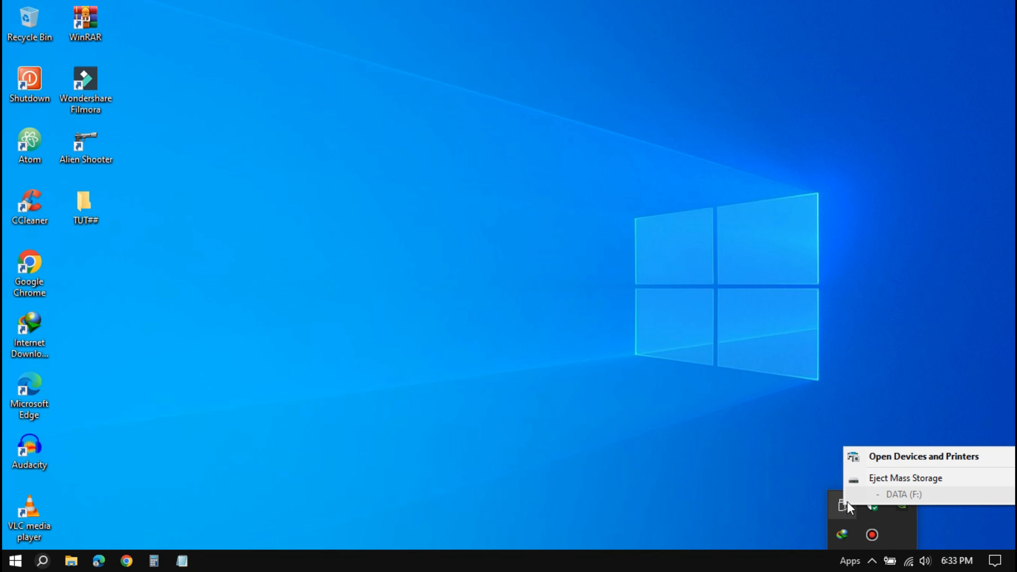
left_click(872, 480)
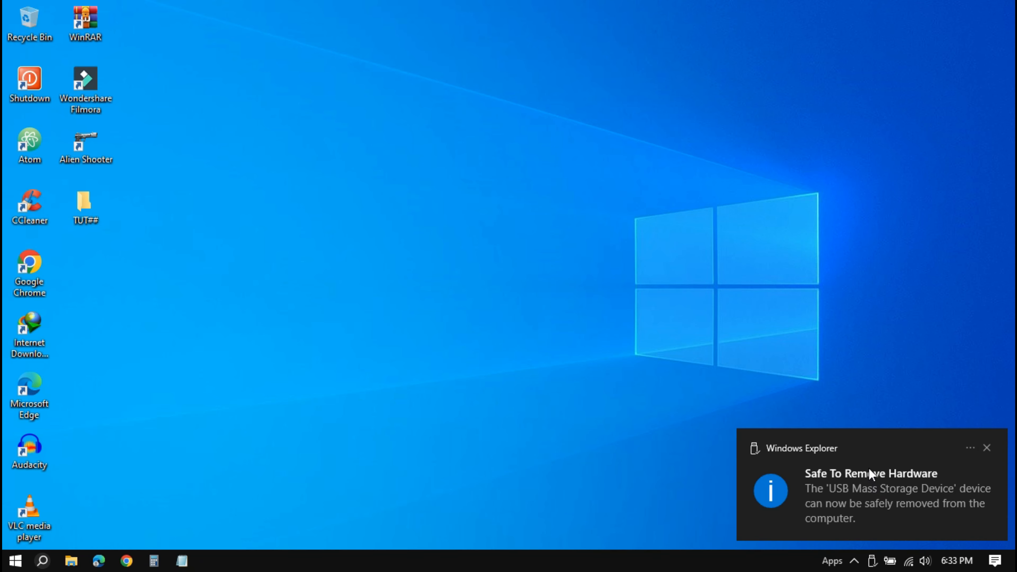
left_click(987, 448)
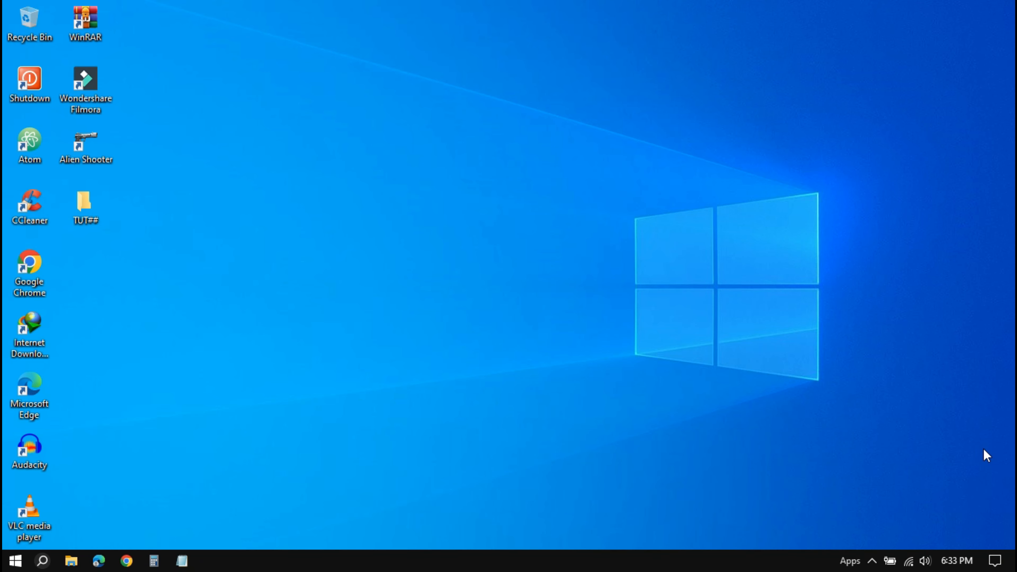
Step: Check the reconnected DATA (F:) drive and its space under This PC in File Explorer, and close the window
left_click(71, 561)
left_click(67, 114)
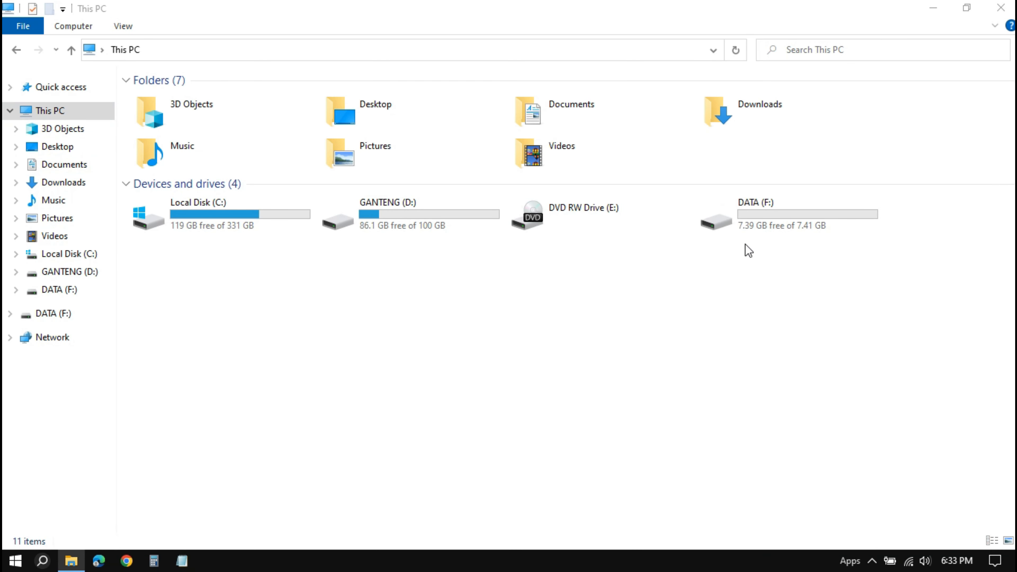
left_click(1001, 8)
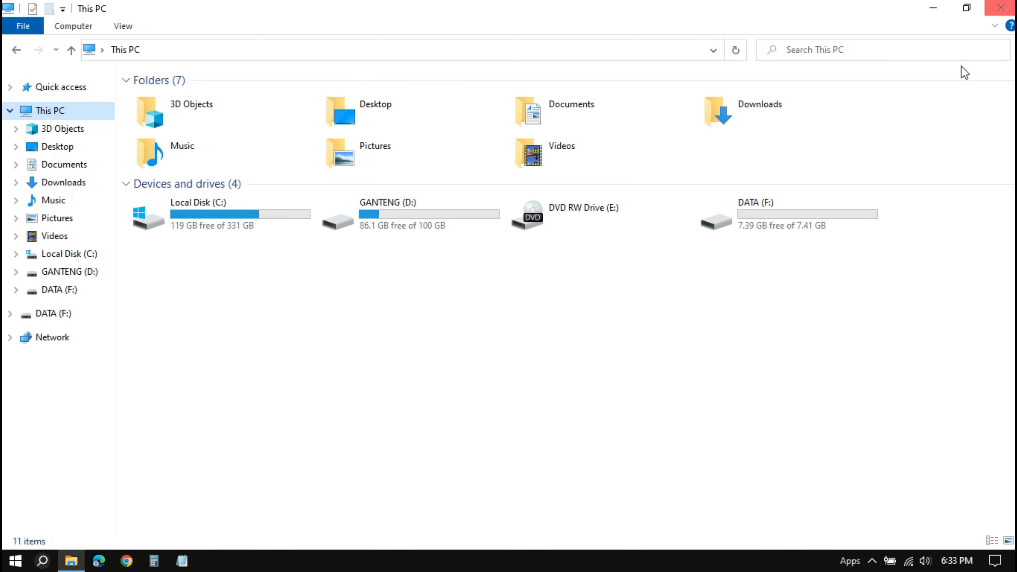
left_click_drag(786, 316, 749, 233)
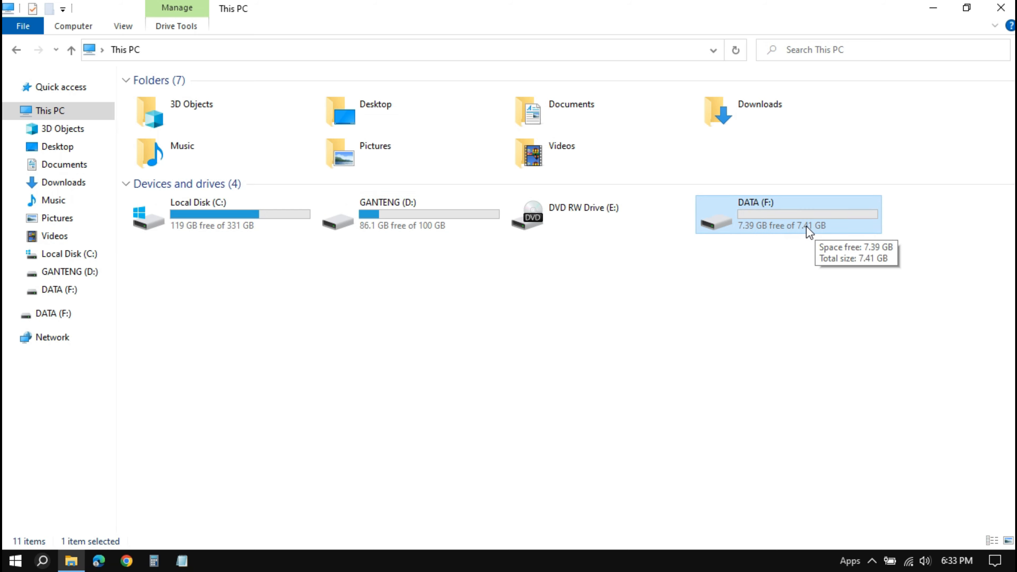
left_click_drag(793, 224, 808, 212)
left_click_drag(810, 223, 768, 226)
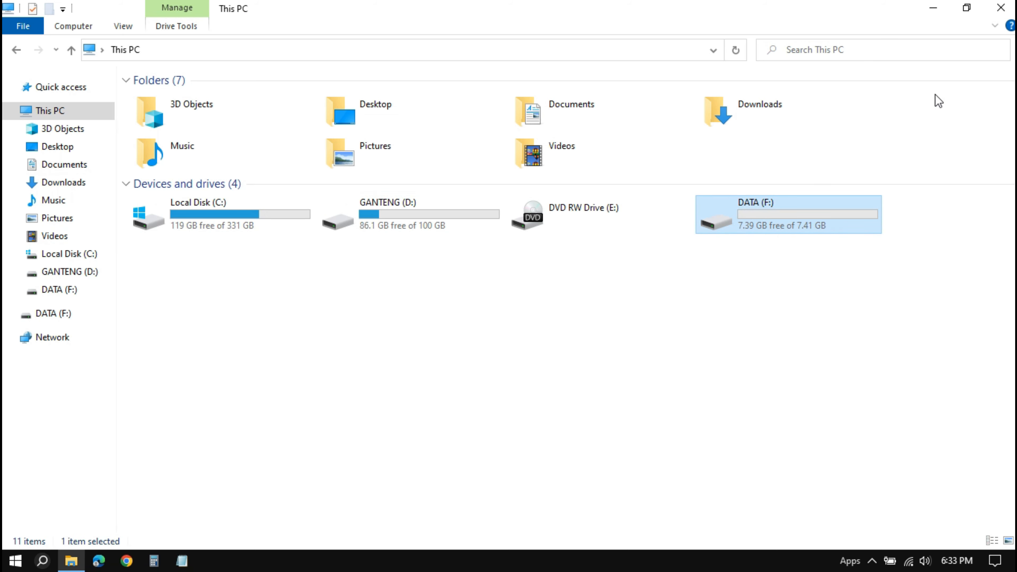
left_click(1001, 7)
Step: Write "LIKE N SUBSCRIBE !!!!!" in a new Notepad document and enlarge the text to 150% zoom
left_click(182, 560)
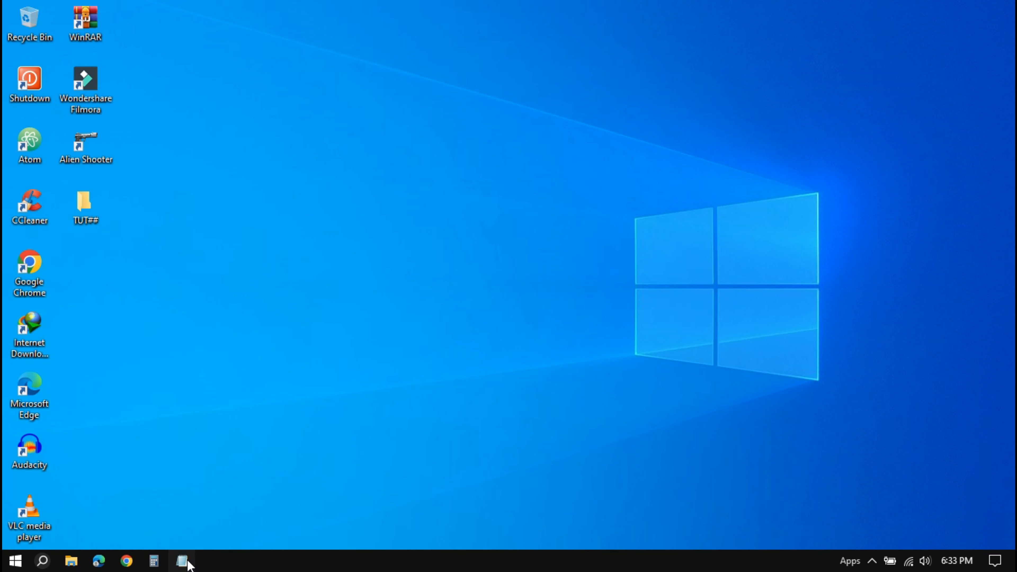
type("LI")
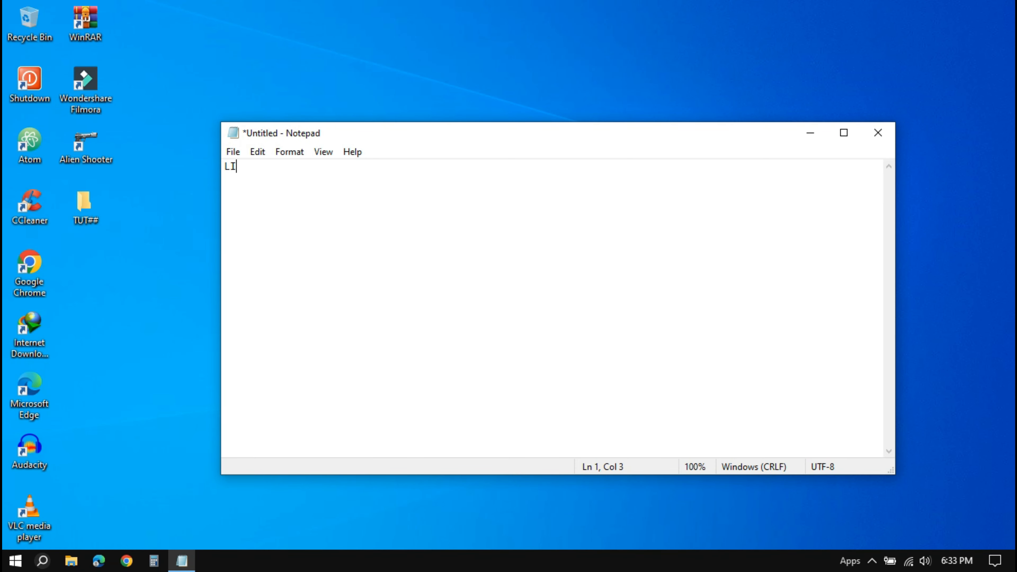
type("KE N SUBSCRIBE ")
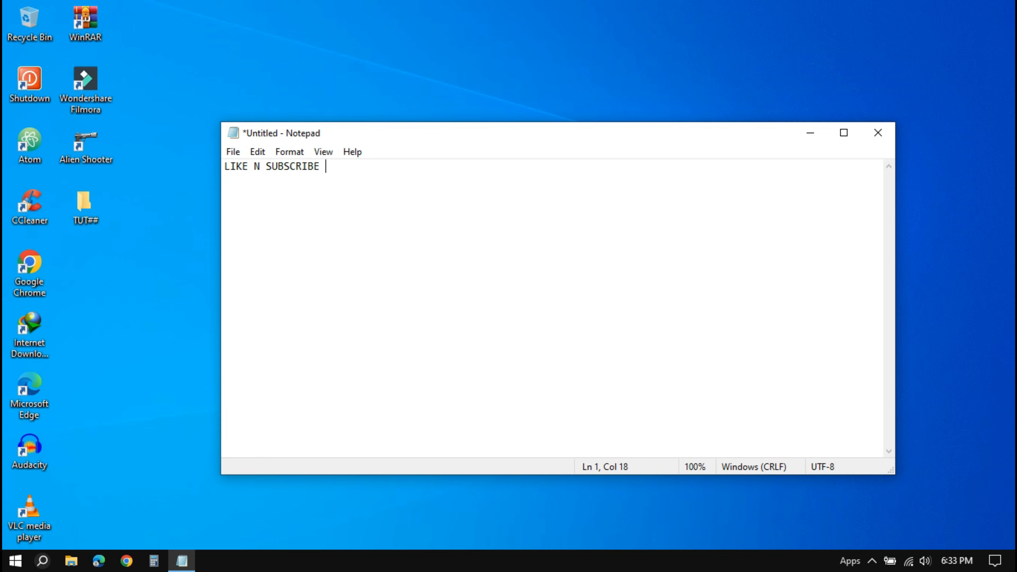
type("!!!!!")
key("ctrl+plus")
key("ctrl+plus")
key("ctrl+plus")
key("ctrl+plus")
key("ctrl+plus")
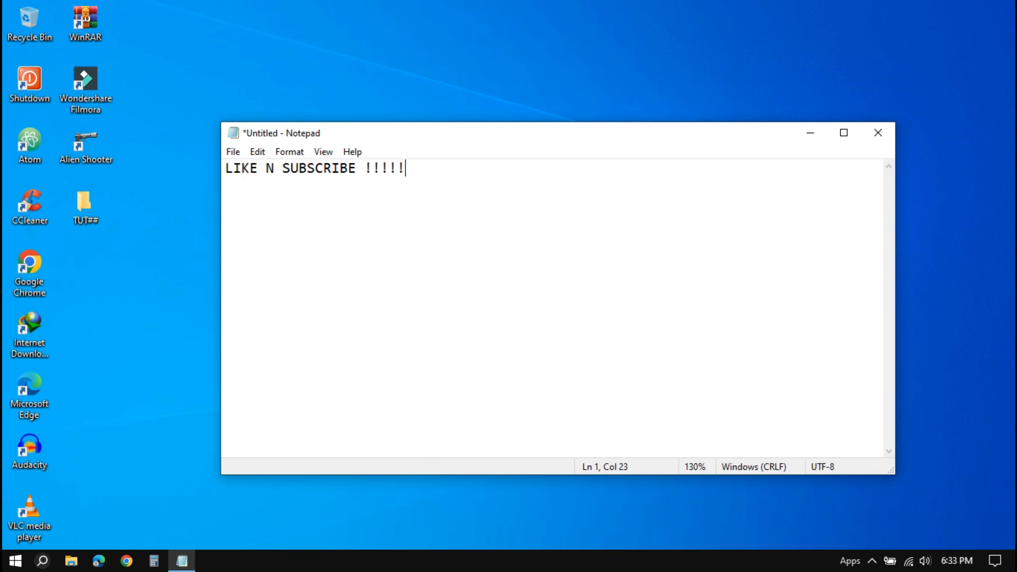
Step: Leave a blank line below the first message and begin another line with "TH"
key("Return")
key("Return")
type("THN")
key("BackSpace")
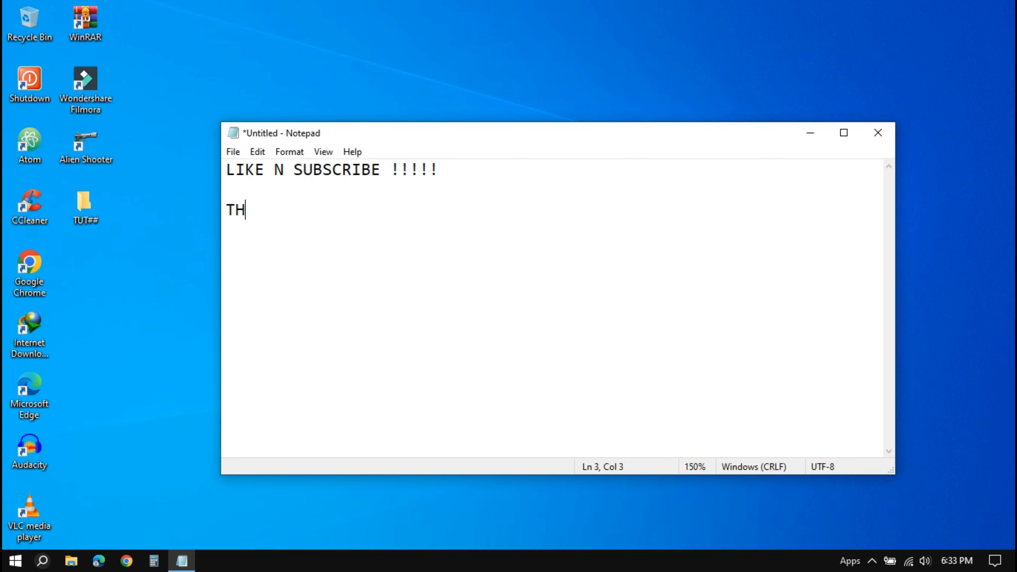